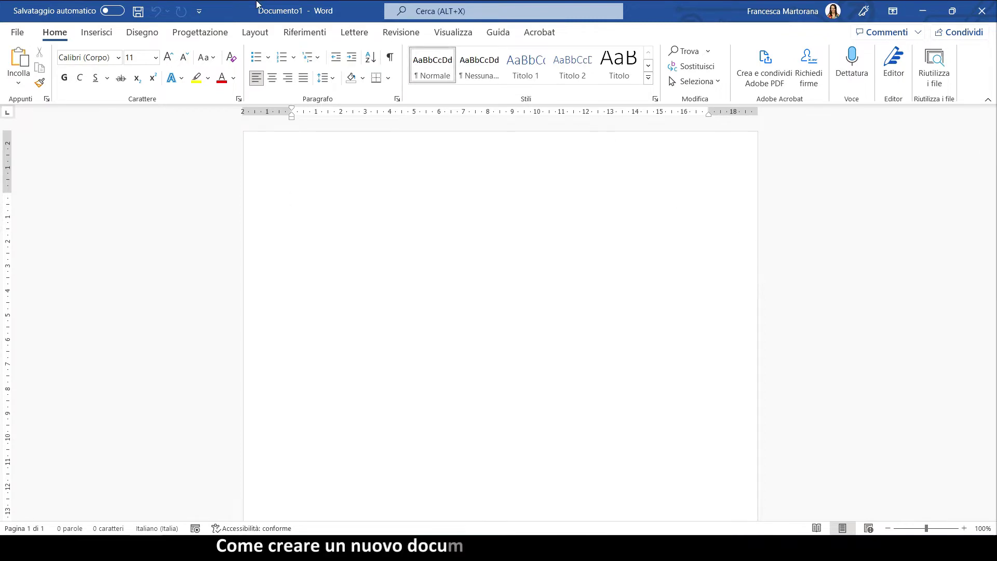
# Step: Show the Nuovo template gallery from the File view and browse the available templates
pyautogui.click(20, 34)
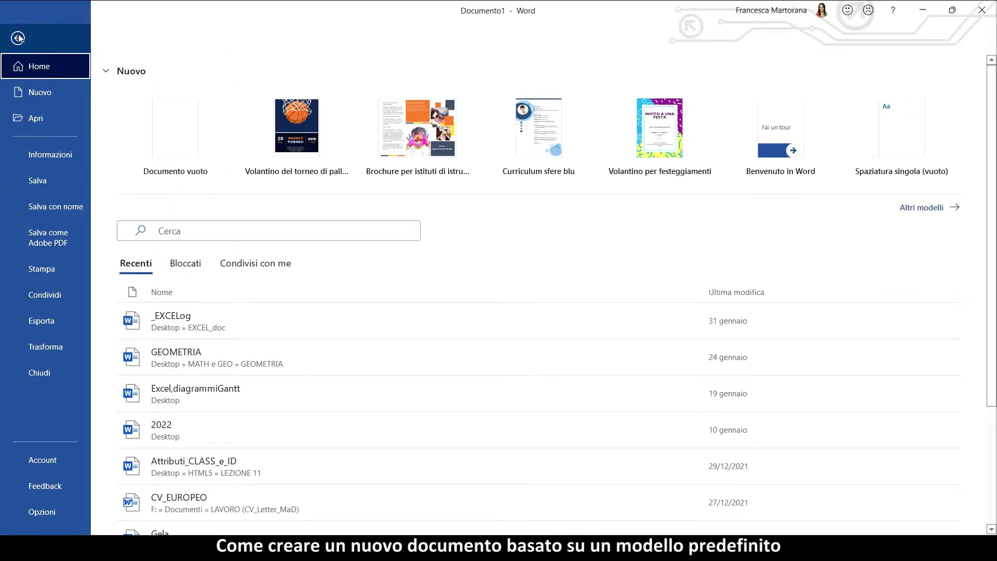
pyautogui.click(46, 94)
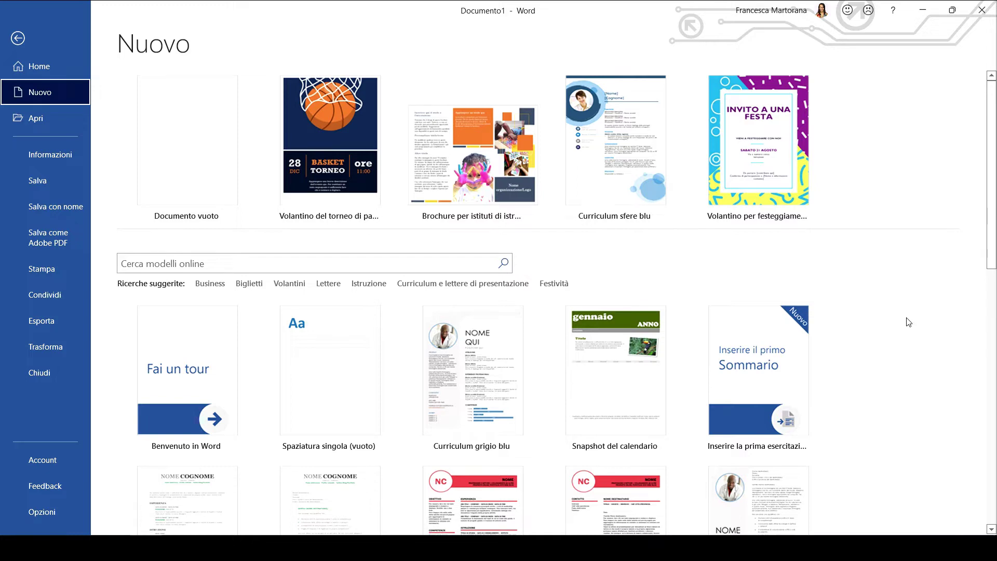
pyautogui.scroll(-1, 906, 323)
pyautogui.scroll(-1, 901, 322)
pyautogui.scroll(-1, 897, 322)
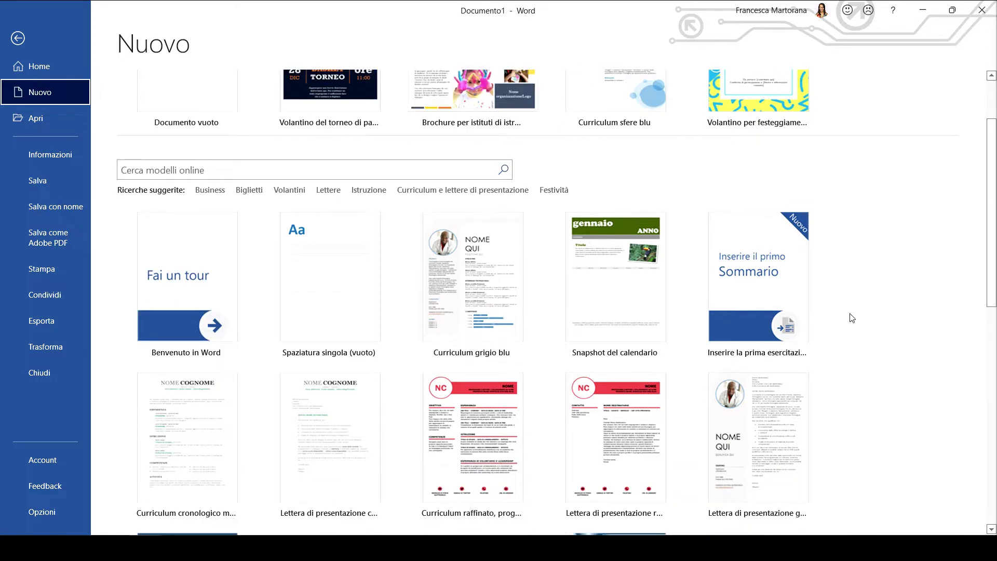
pyautogui.scroll(-1, 854, 326)
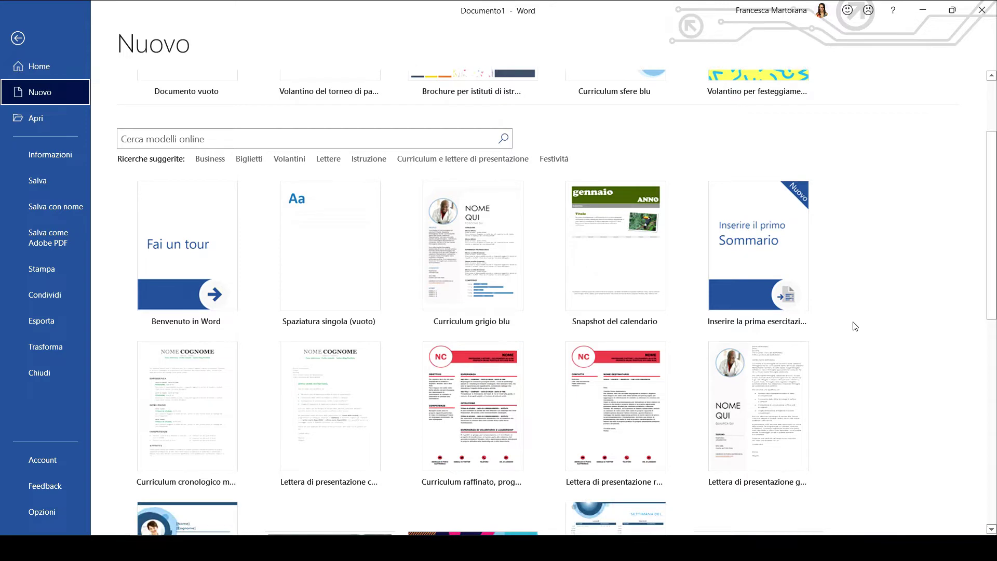
pyautogui.scroll(-1, 850, 321)
pyautogui.scroll(-1, 841, 316)
pyautogui.scroll(-1, 840, 316)
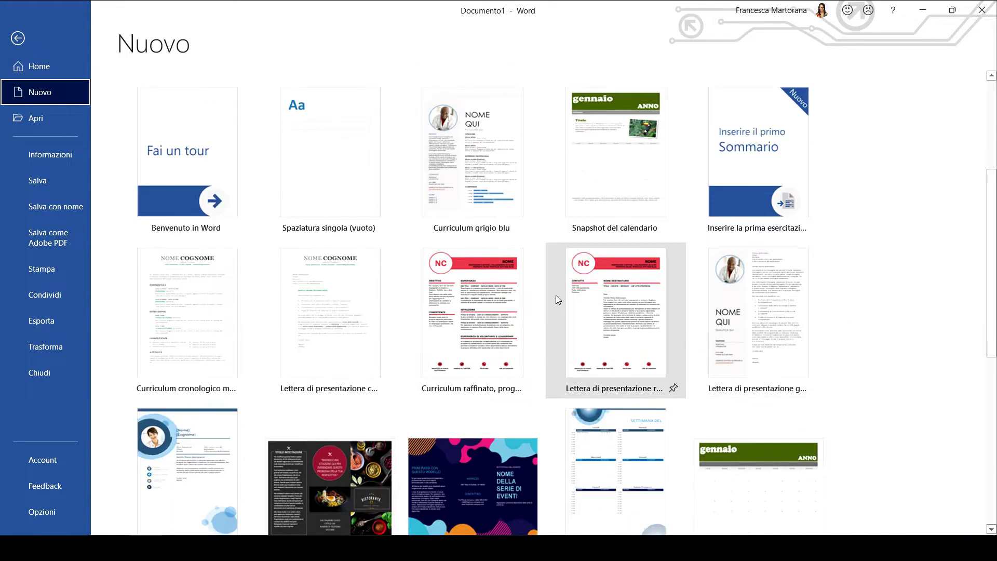
pyautogui.scroll(-1, 528, 324)
pyautogui.scroll(-1, 332, 291)
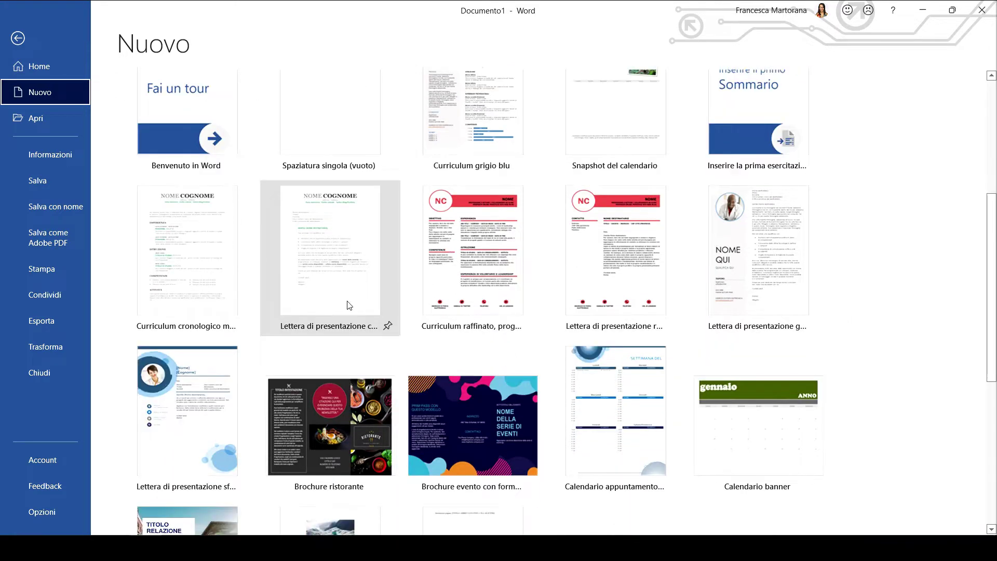
pyautogui.scroll(-1, 349, 305)
pyautogui.scroll(3, 500, 279)
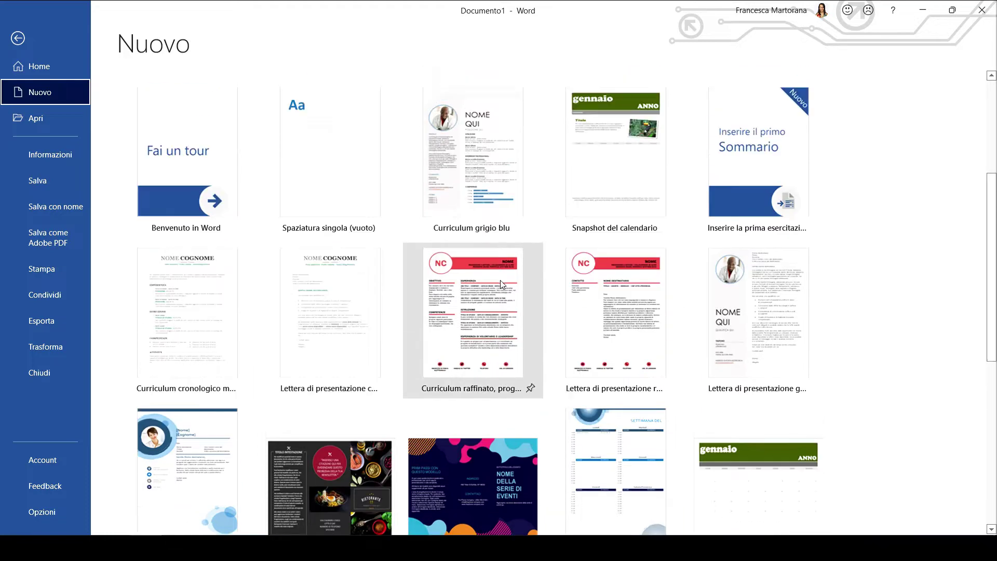
pyautogui.scroll(1, 502, 283)
pyautogui.scroll(1, 514, 293)
pyautogui.scroll(2, 521, 296)
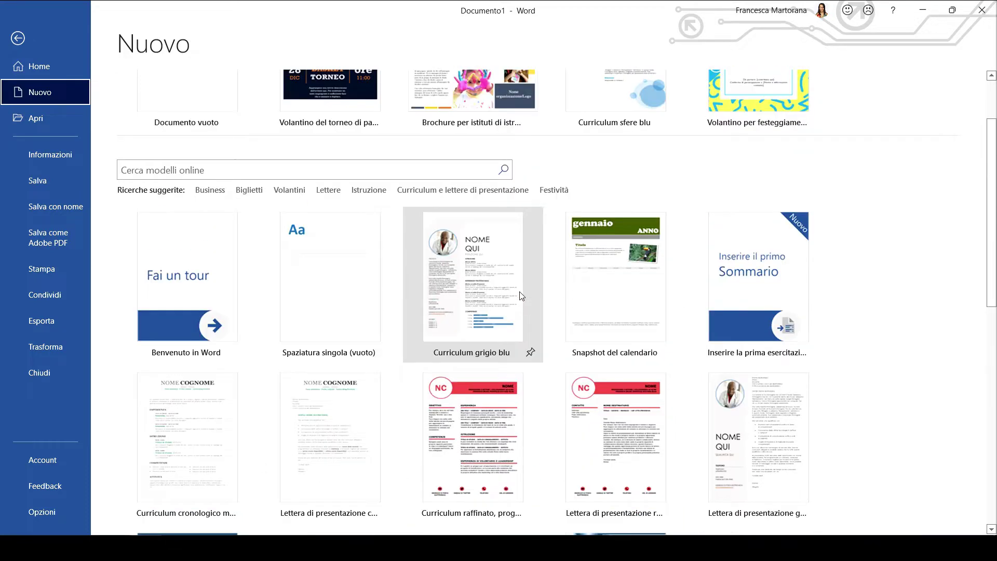
pyautogui.scroll(2, 521, 296)
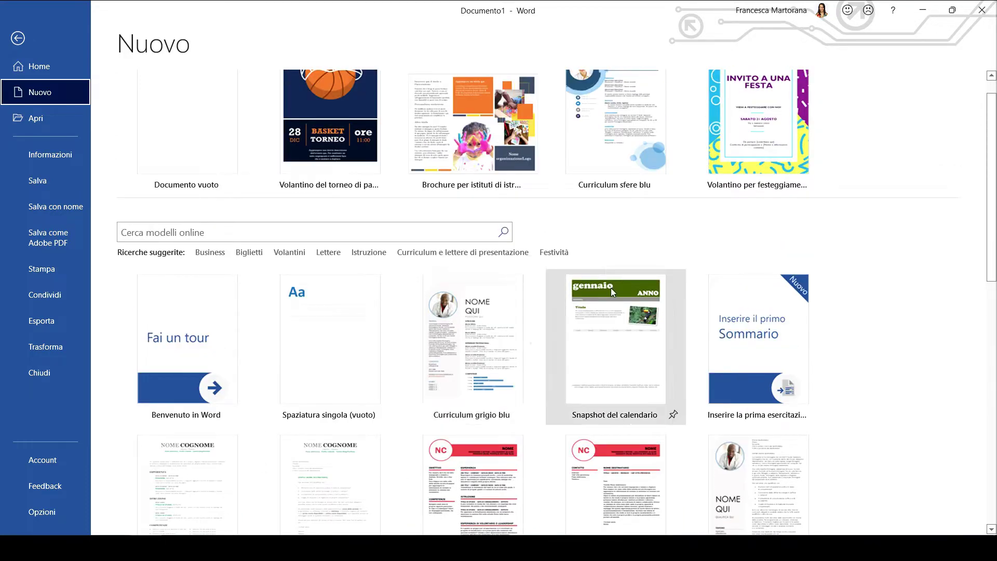
pyautogui.scroll(1, 694, 260)
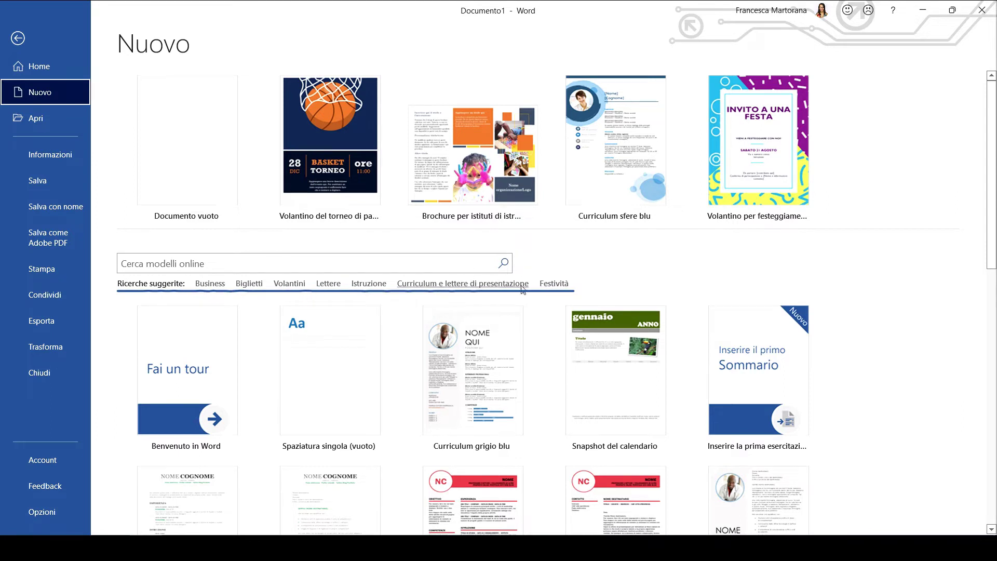
# Step: Run the Festività suggested search and look through the holiday template results
pyautogui.click(560, 284)
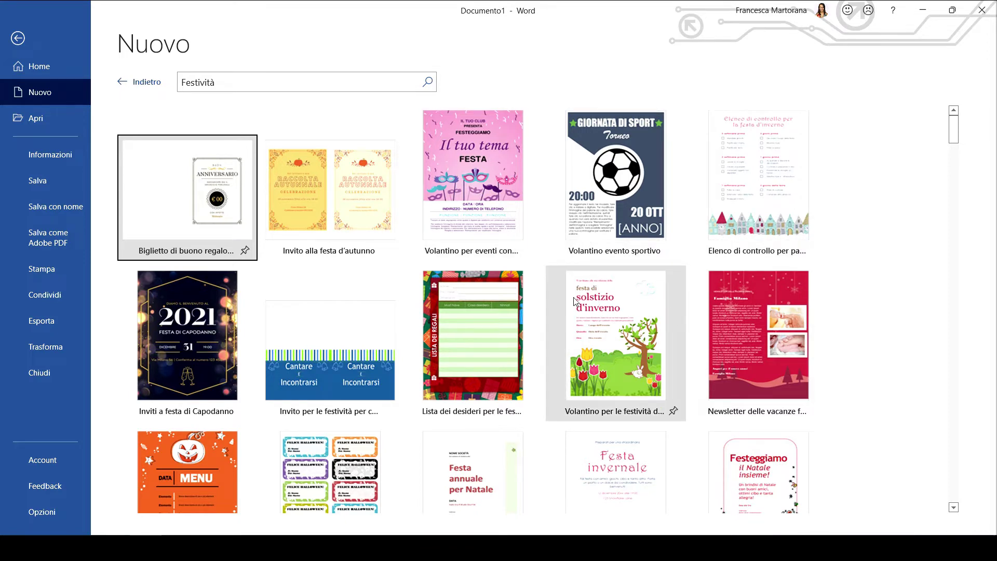
pyautogui.scroll(-2, 441, 347)
pyautogui.scroll(-3, 441, 347)
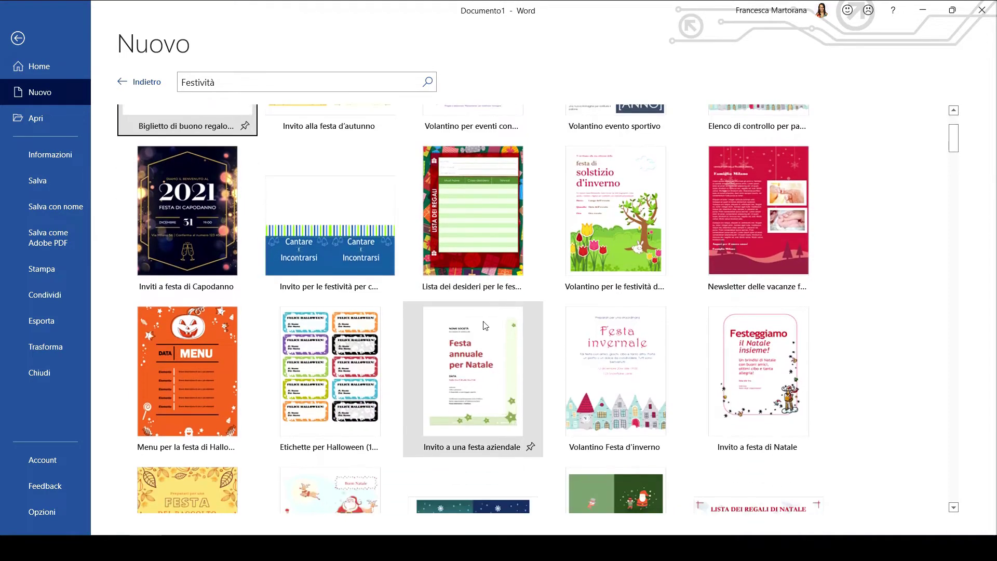
pyautogui.scroll(-1, 478, 327)
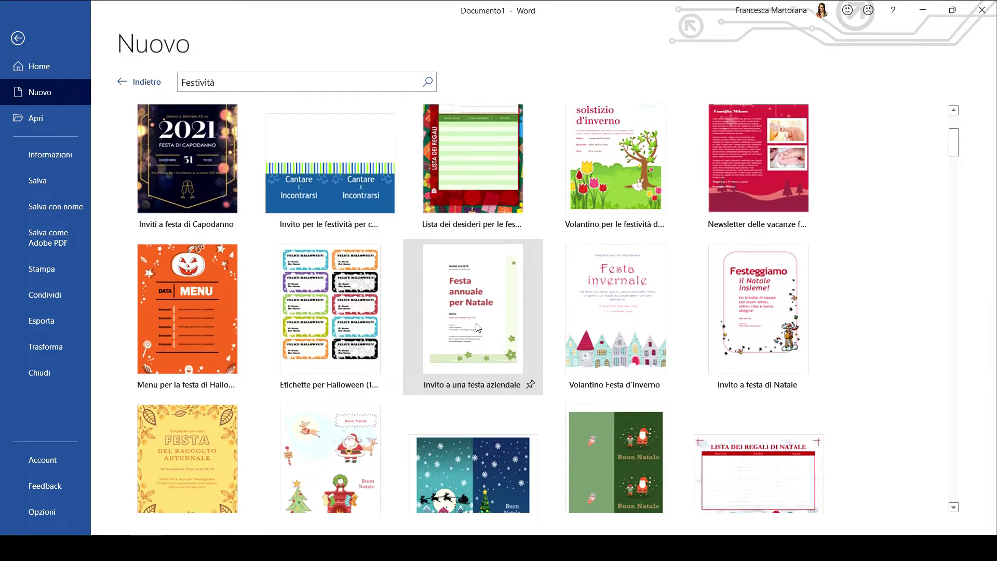
pyautogui.scroll(-1, 478, 327)
pyautogui.scroll(-1, 478, 327)
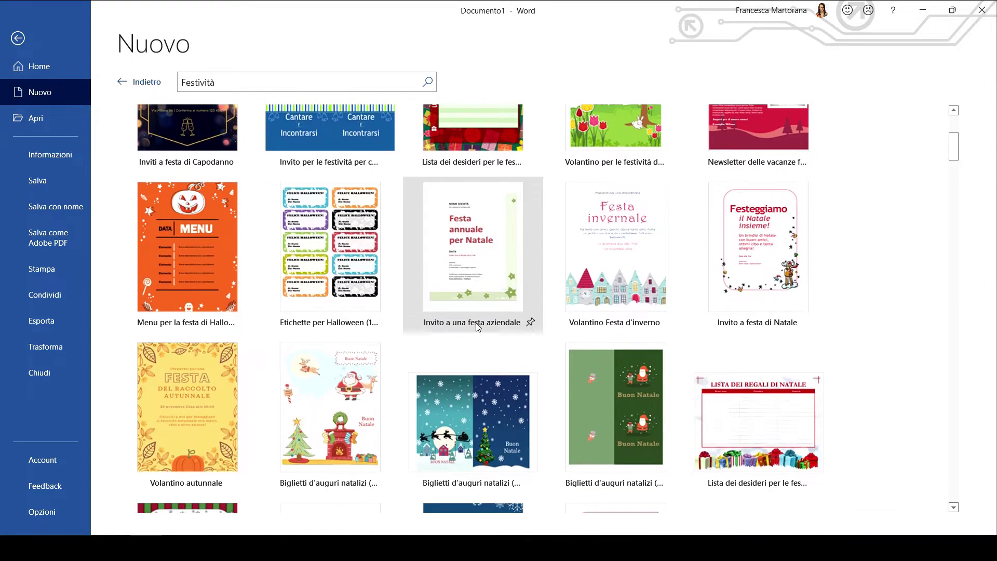
pyautogui.scroll(-1, 478, 327)
pyautogui.scroll(-3, 478, 327)
pyautogui.scroll(-2, 476, 323)
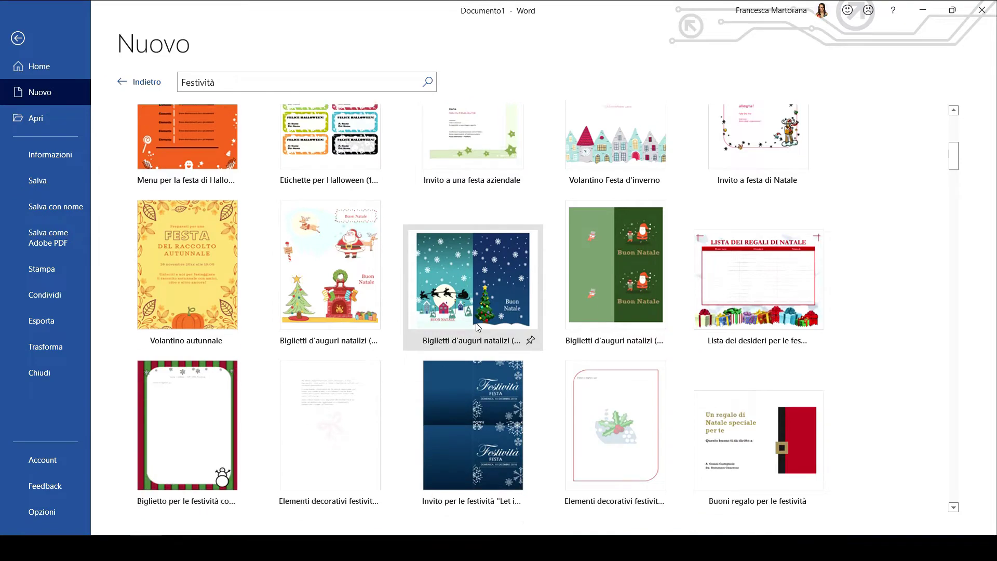
pyautogui.scroll(-2, 476, 322)
pyautogui.scroll(5, 498, 344)
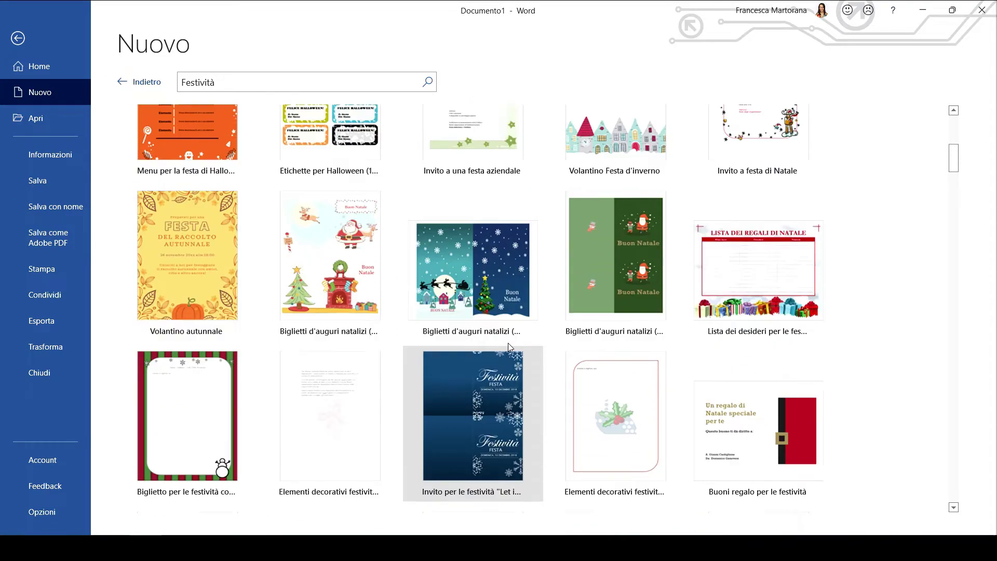
pyautogui.scroll(4, 506, 342)
pyautogui.scroll(7, 508, 340)
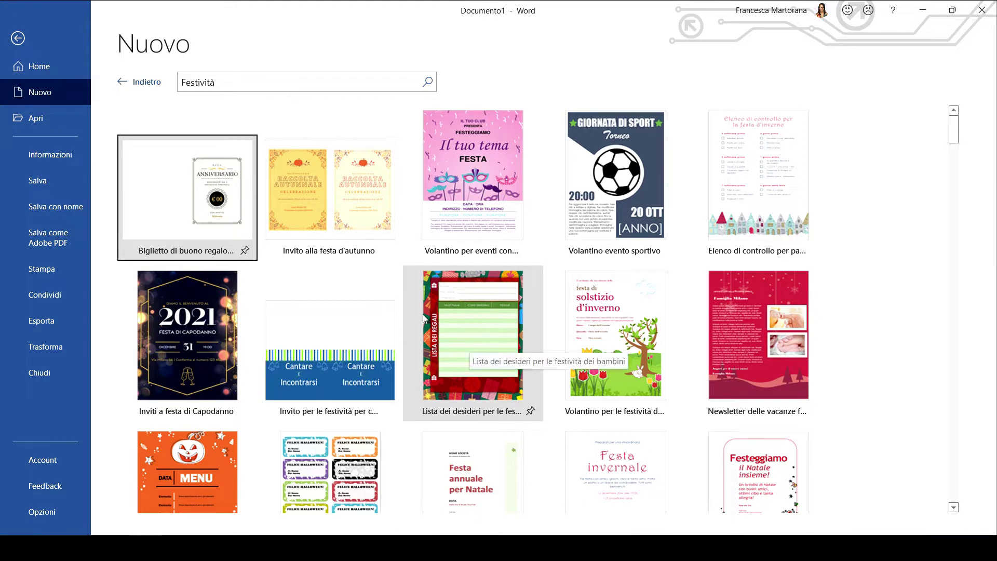
# Step: Preview the masked-party flyer and neighbouring templates, then return to the main gallery
pyautogui.click(481, 179)
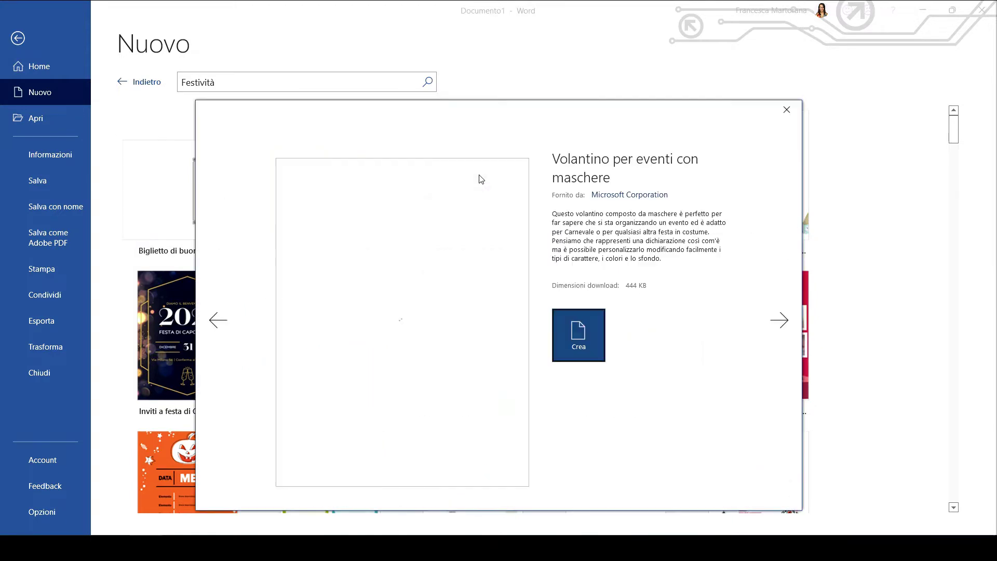
pyautogui.click(774, 316)
pyautogui.click(774, 319)
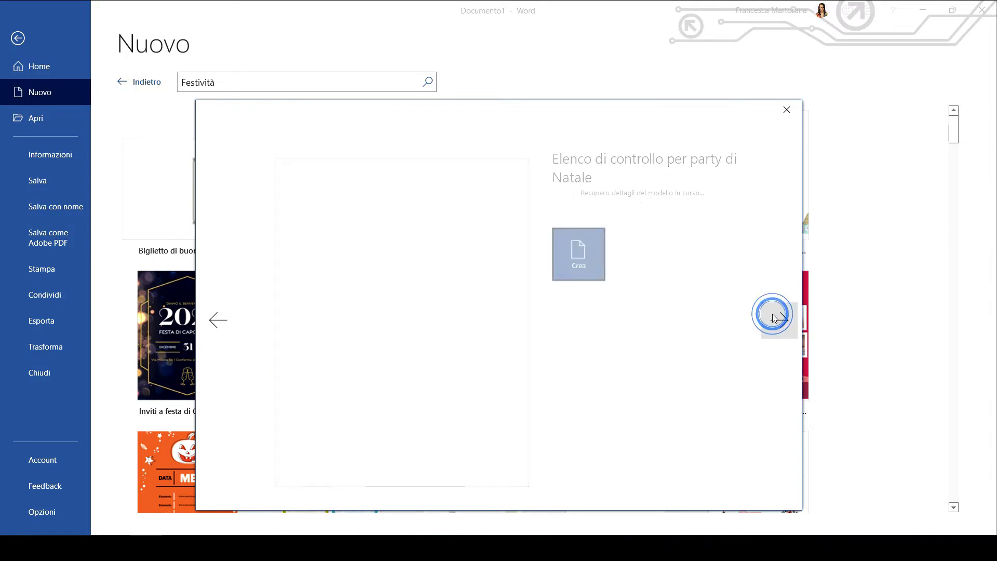
pyautogui.click(775, 322)
pyautogui.click(775, 323)
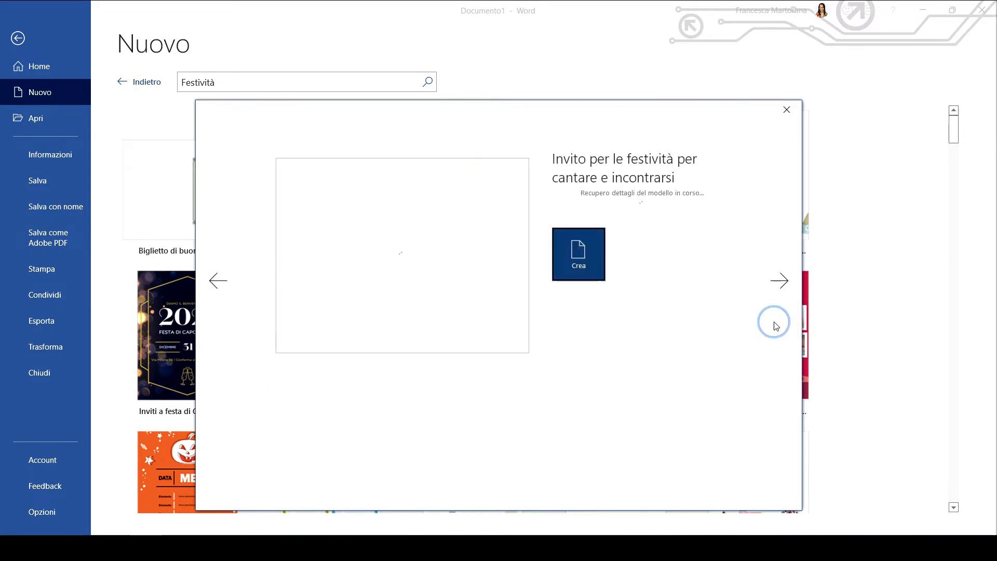
pyautogui.click(219, 279)
pyautogui.click(218, 281)
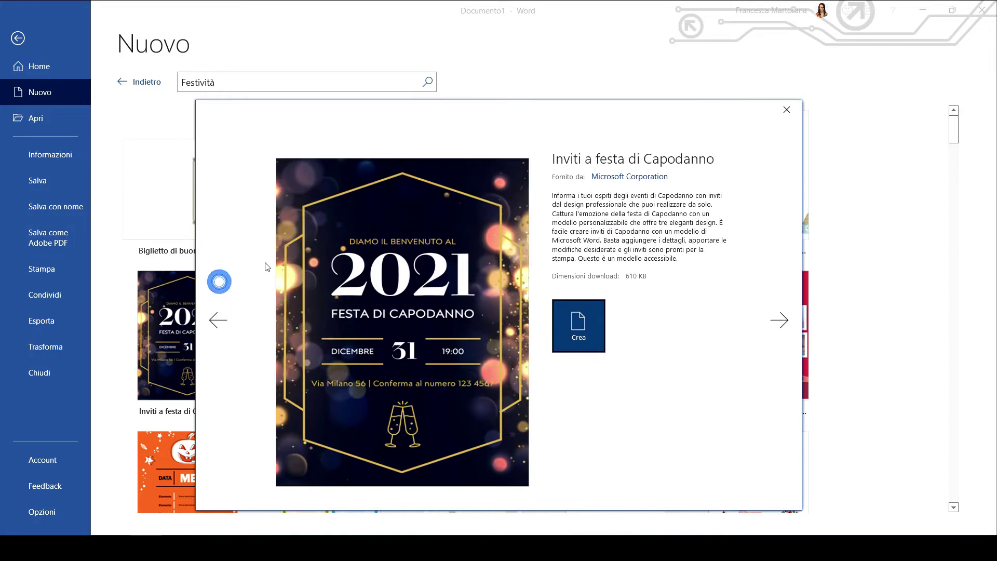
pyautogui.click(787, 111)
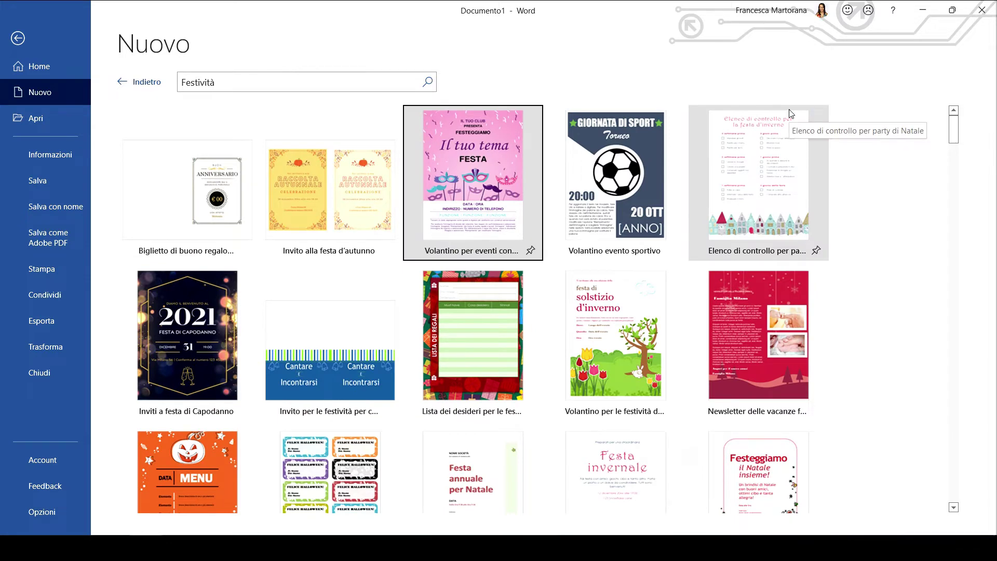
pyautogui.click(149, 86)
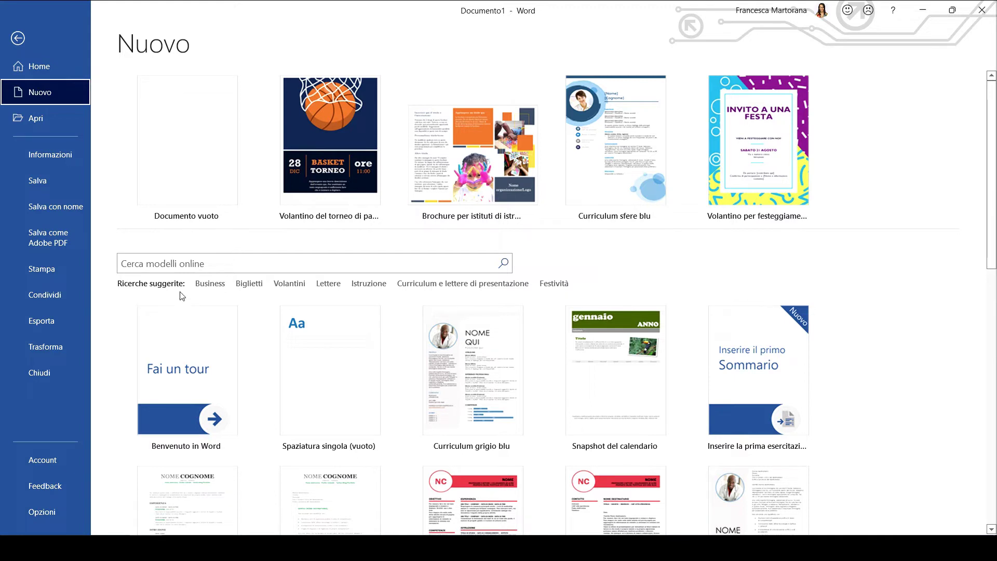
# Step: Search the templates for Curriculum e lettere di presentazione and scroll the results
pyautogui.click(462, 283)
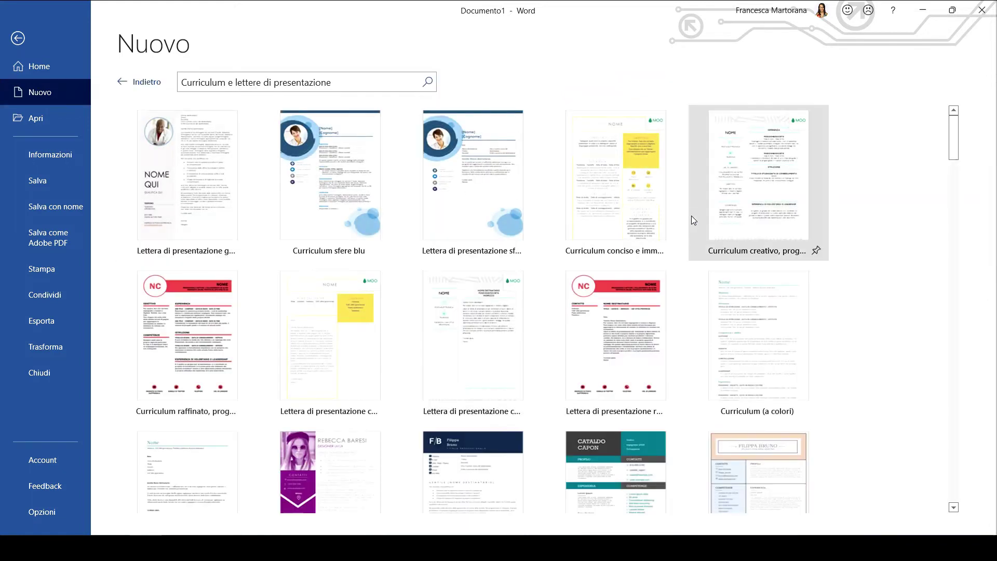
pyautogui.scroll(-2, 690, 278)
pyautogui.scroll(-3, 680, 280)
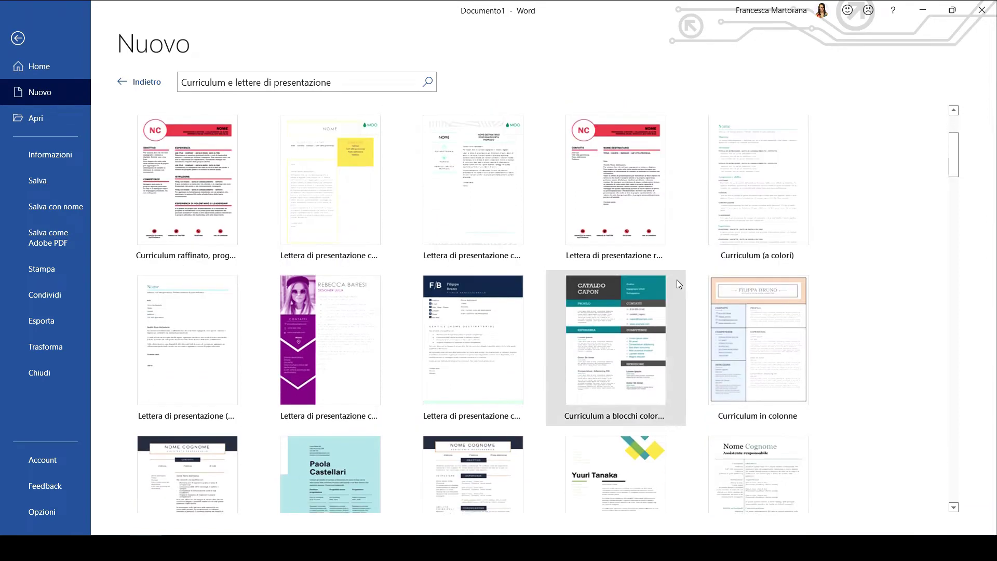
pyautogui.scroll(-3, 660, 284)
pyautogui.scroll(-2, 644, 286)
pyautogui.scroll(-3, 642, 287)
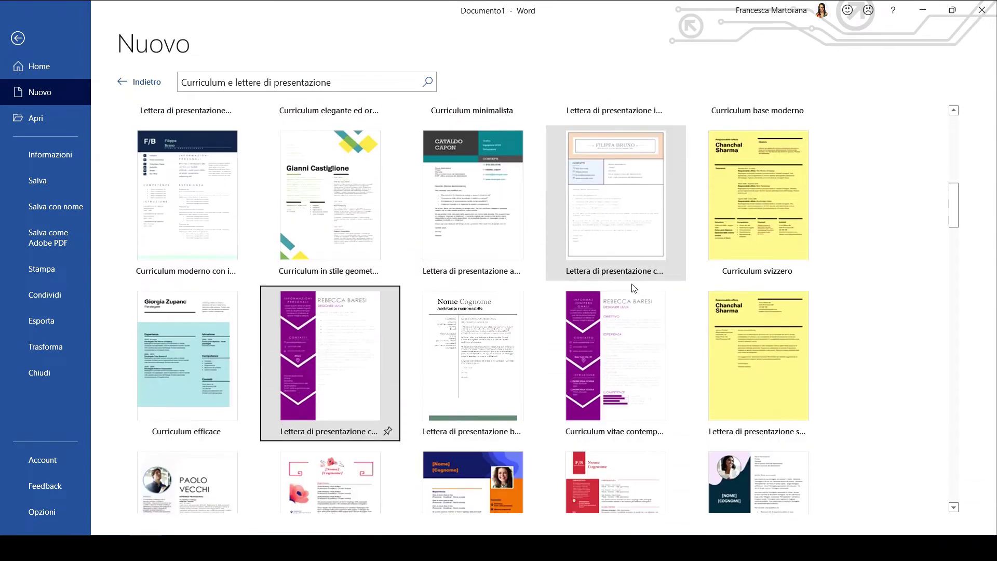
pyautogui.scroll(-3, 639, 287)
pyautogui.scroll(-3, 639, 288)
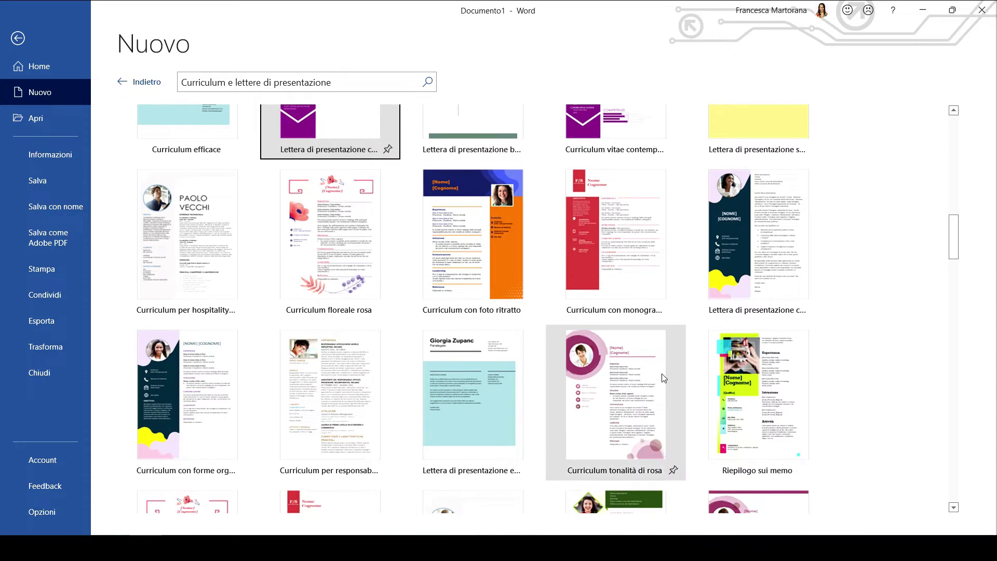
# Step: Preview Curriculum tonalità di rosa, step through the next ones, and settle on Curriculum grigio blu
pyautogui.click(611, 402)
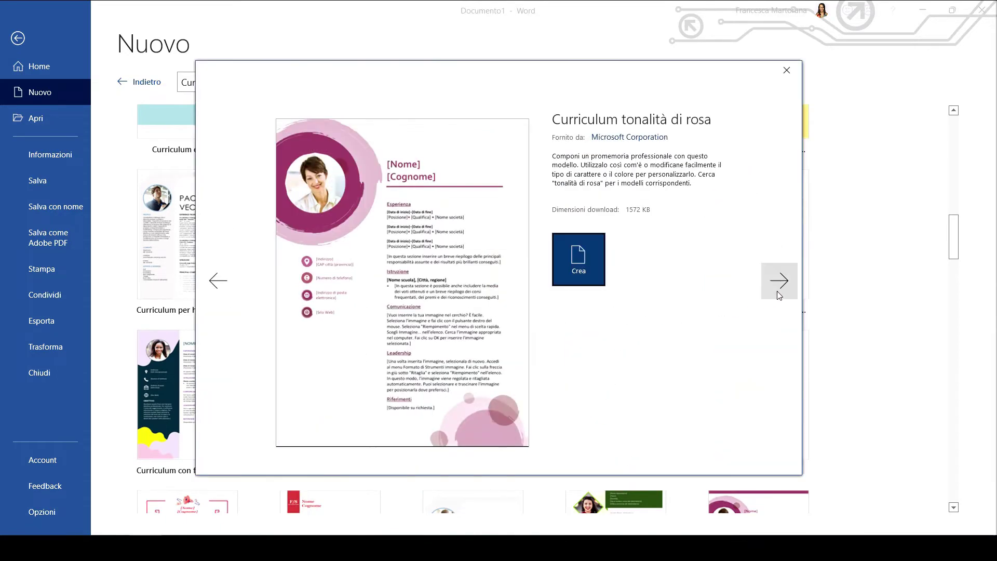
pyautogui.click(778, 281)
pyautogui.click(784, 285)
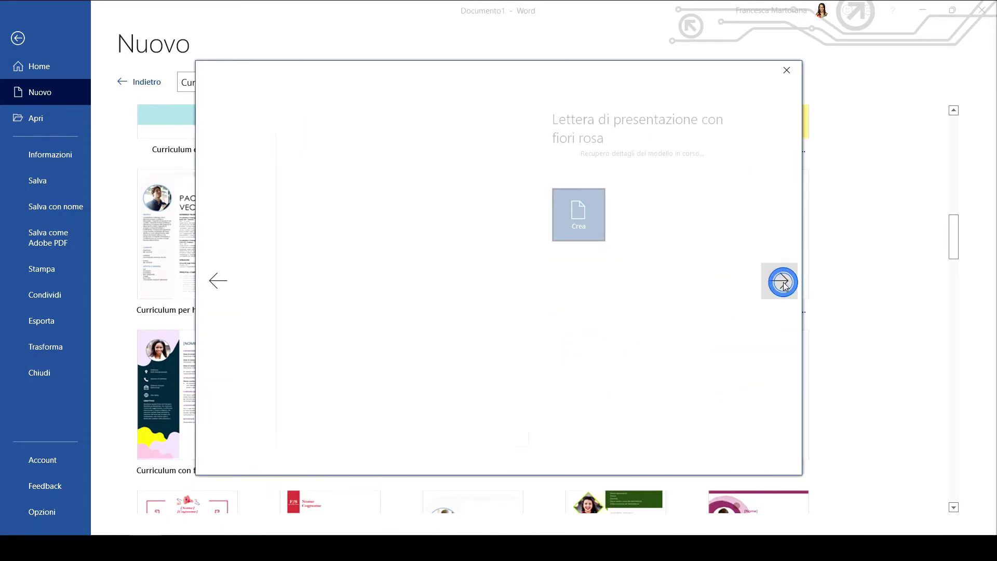
pyautogui.click(784, 285)
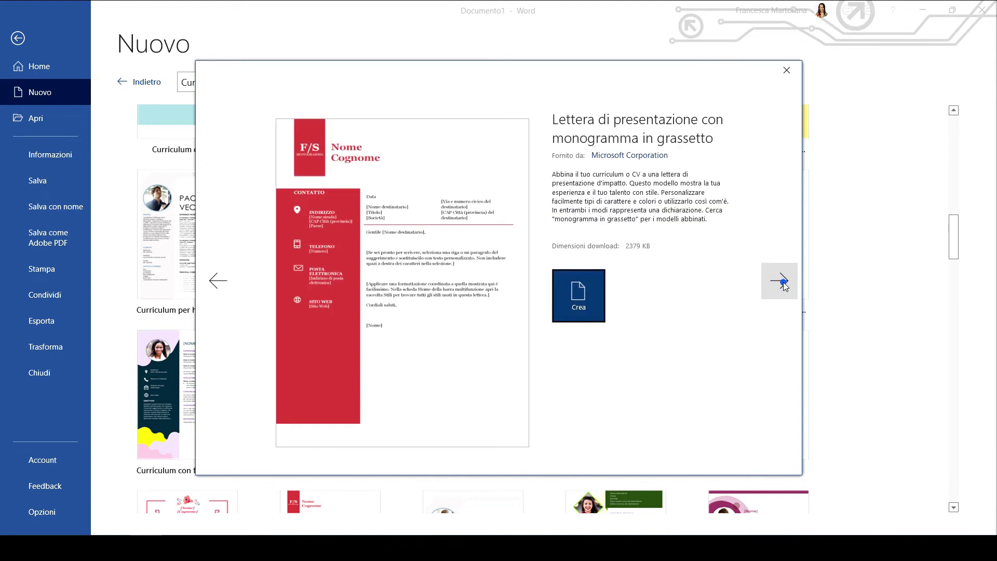
pyautogui.click(784, 284)
pyautogui.click(783, 282)
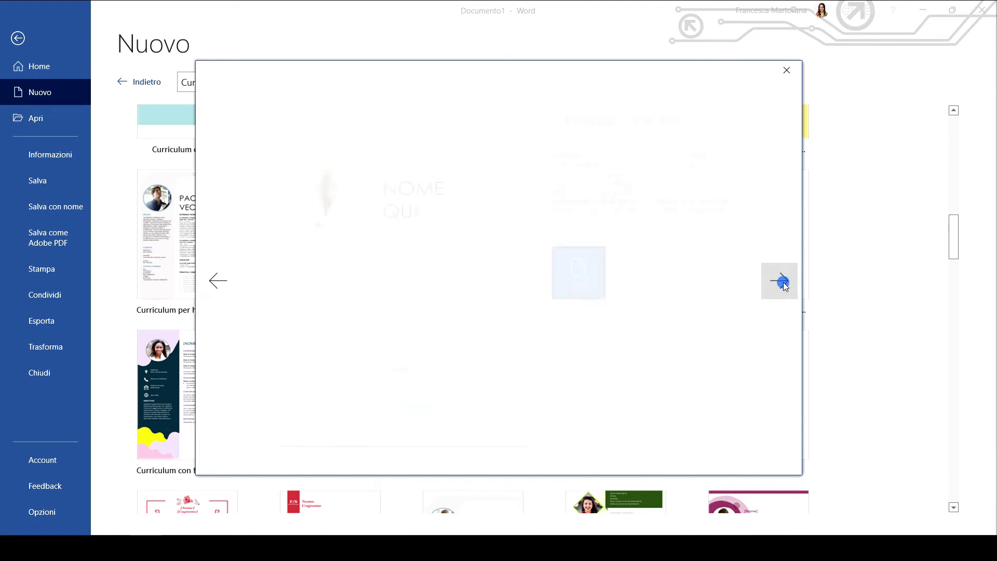
pyautogui.click(219, 281)
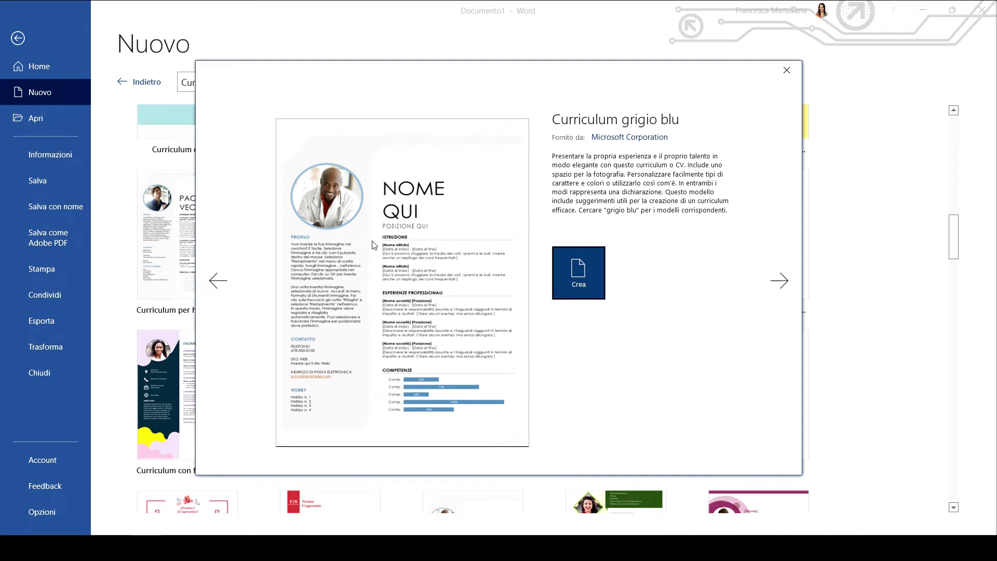
# Step: Create Documento3 from Curriculum grigio blu and look over its placeholder résumé sections
pyautogui.click(590, 279)
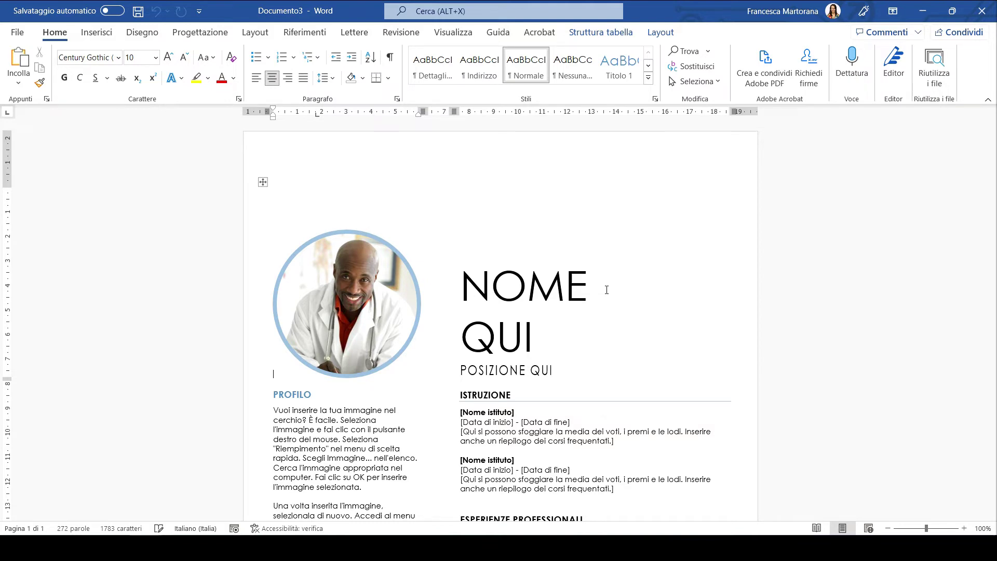
pyautogui.scroll(-1, 535, 223)
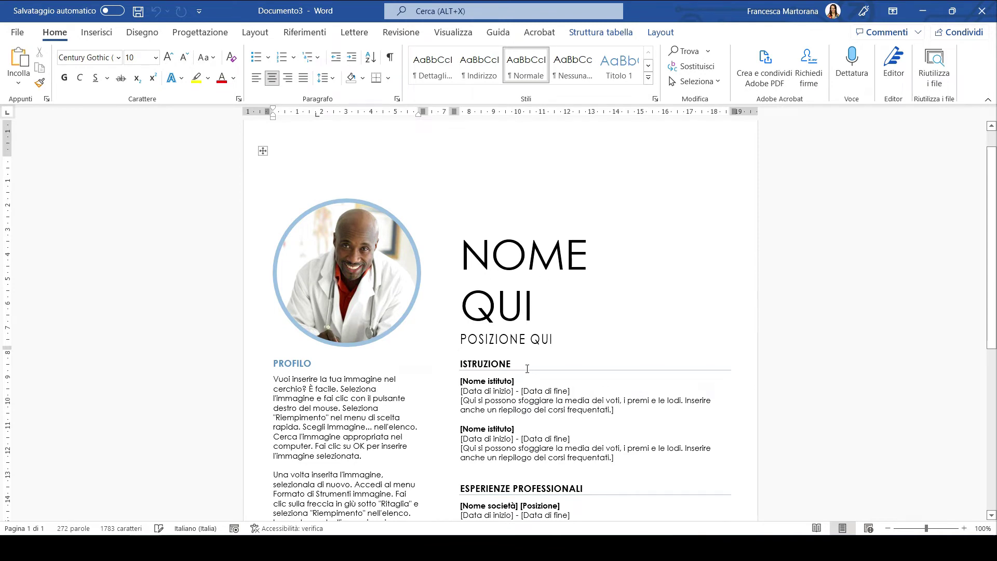
pyautogui.scroll(-2, 558, 311)
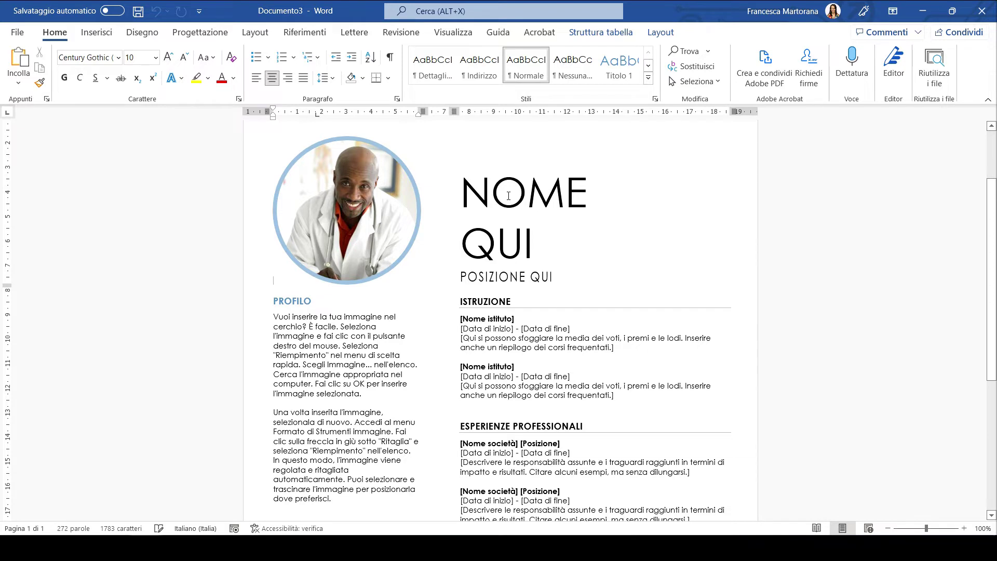
pyautogui.click(508, 196)
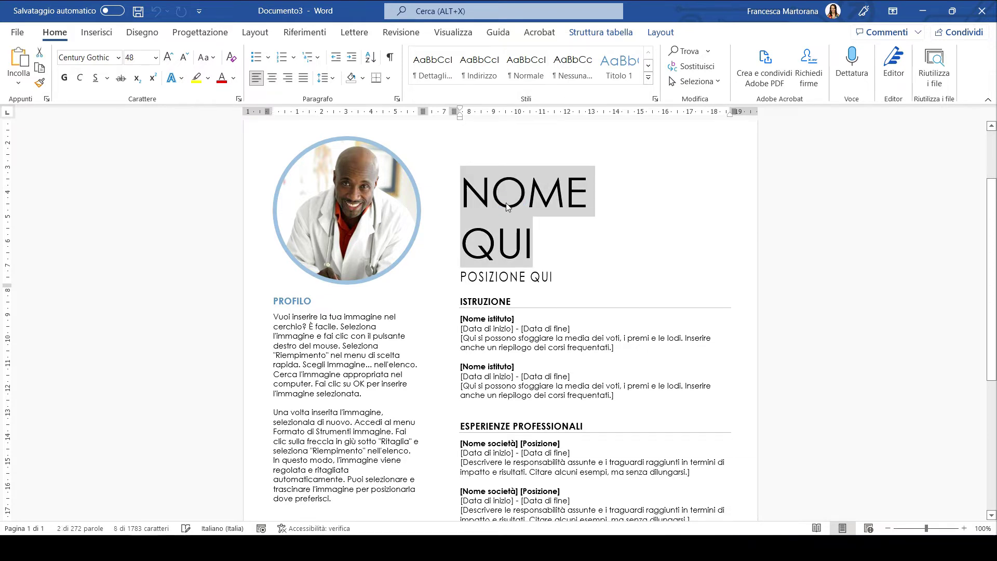
# Step: Fill the header with the candidate's full name in capitals and the position PROGRAMMATORE
pyautogui.press('capslock')
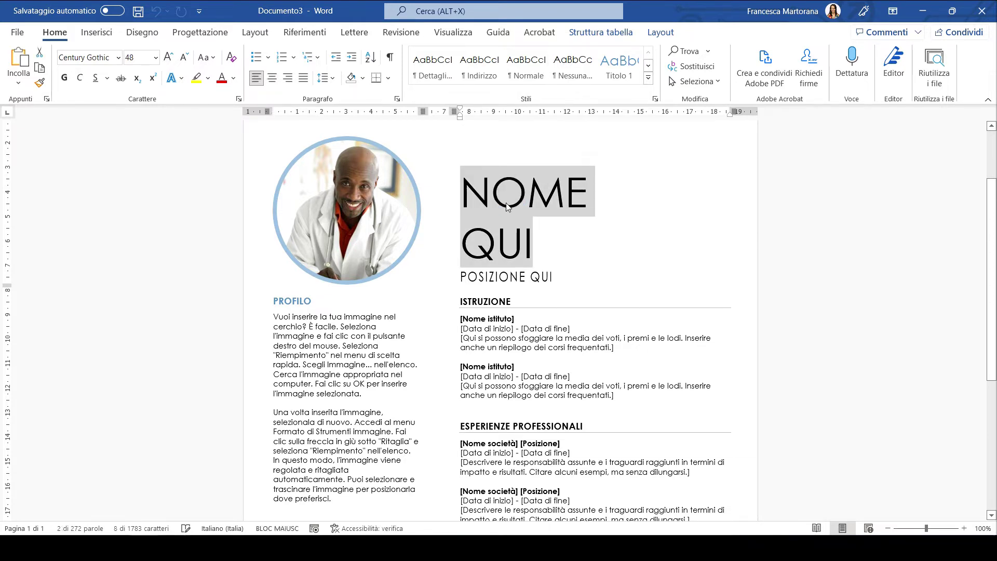
pyautogui.write('M')
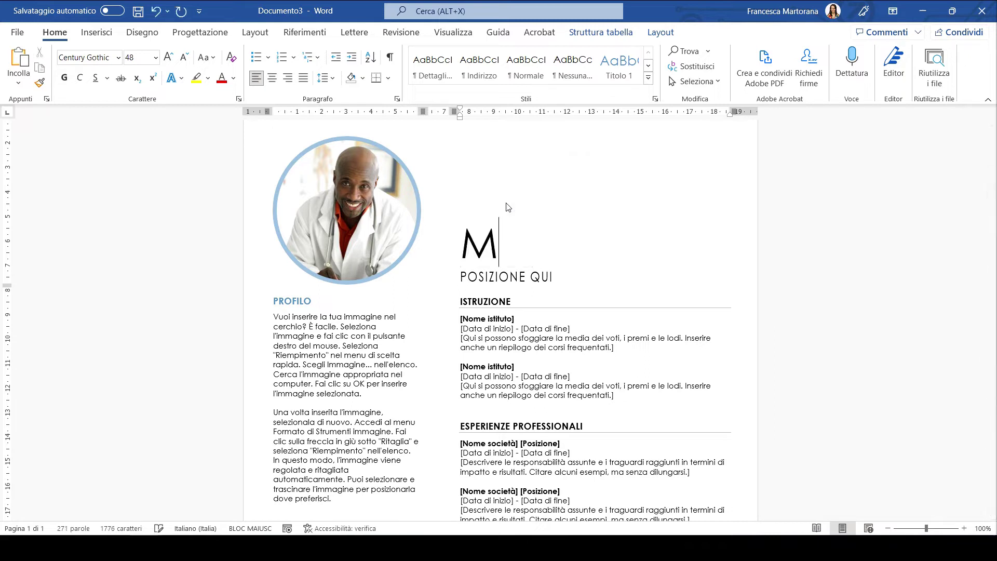
pyautogui.write('ARCO RO')
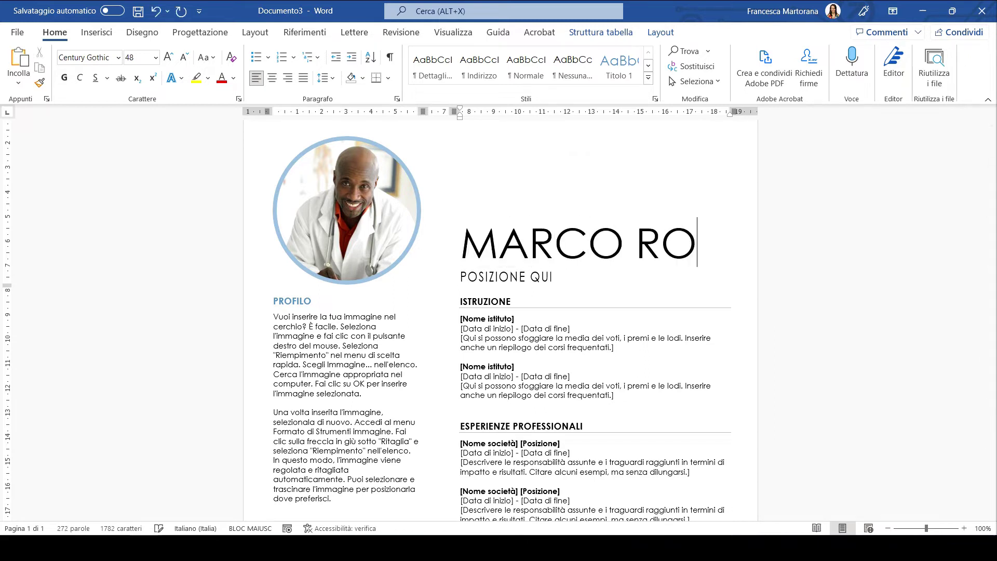
pyautogui.write('SSI')
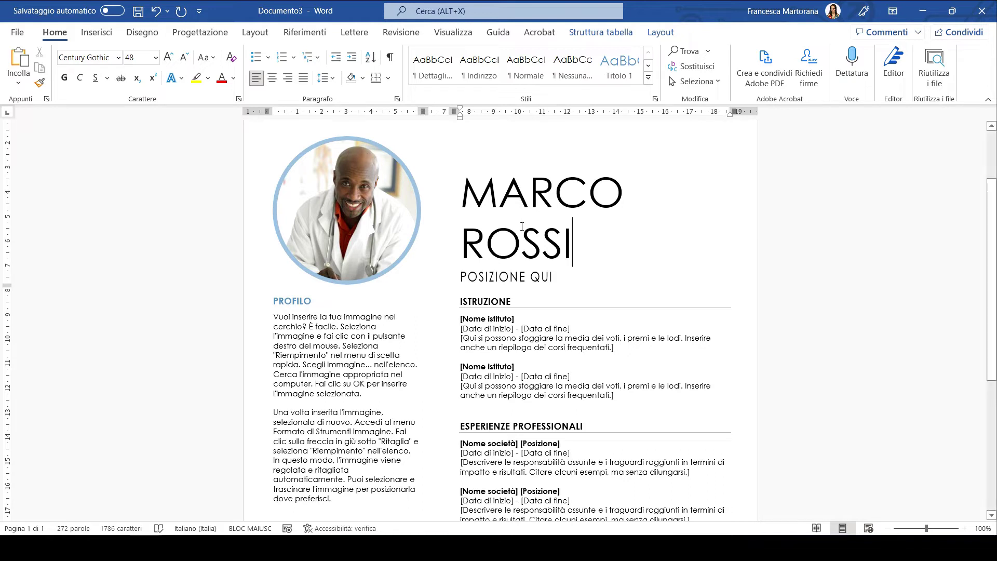
pyautogui.click(512, 276)
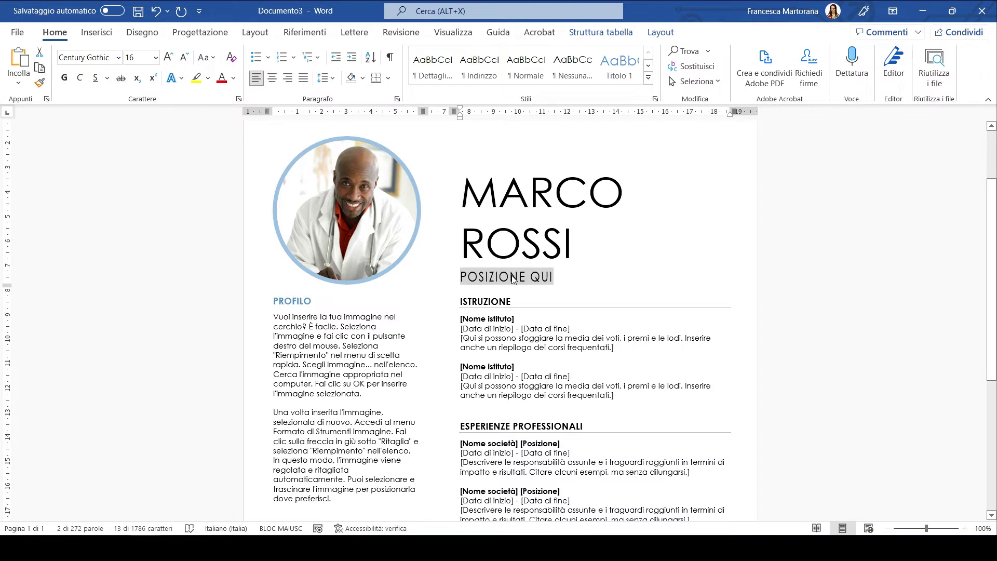
pyautogui.write('PRO')
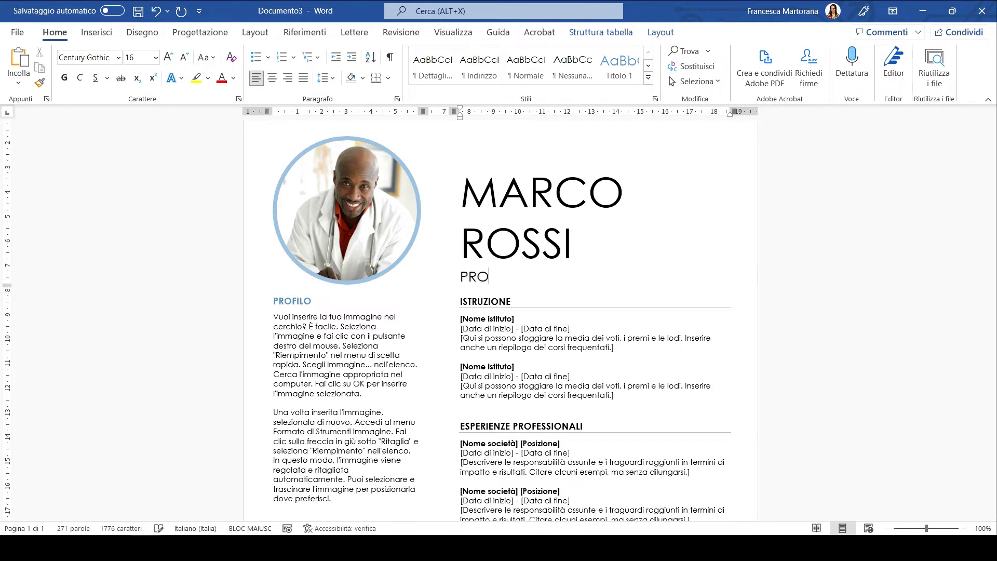
pyautogui.write('GRAMMATORE')
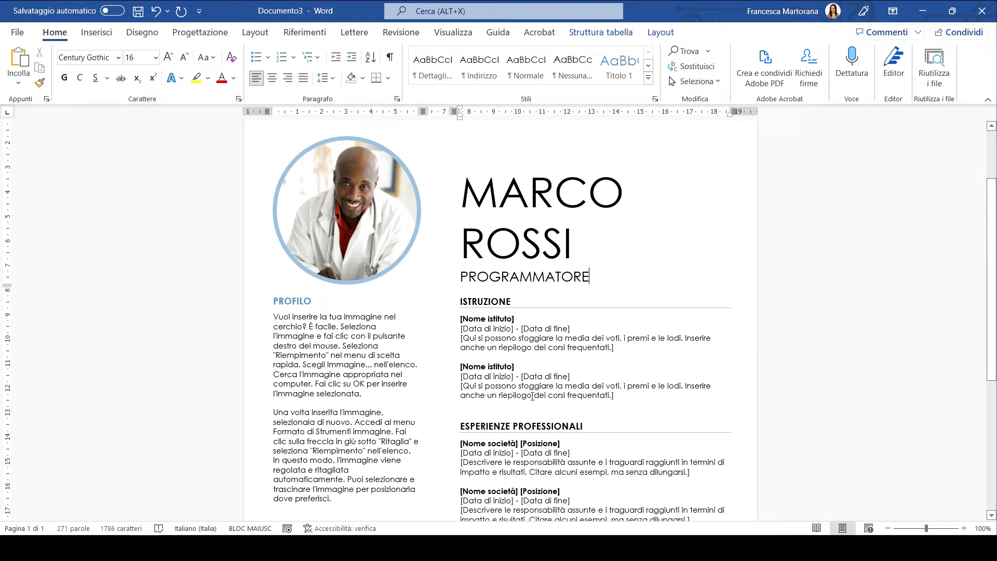
pyautogui.moveTo(620, 398); pyautogui.dragTo(458, 367)
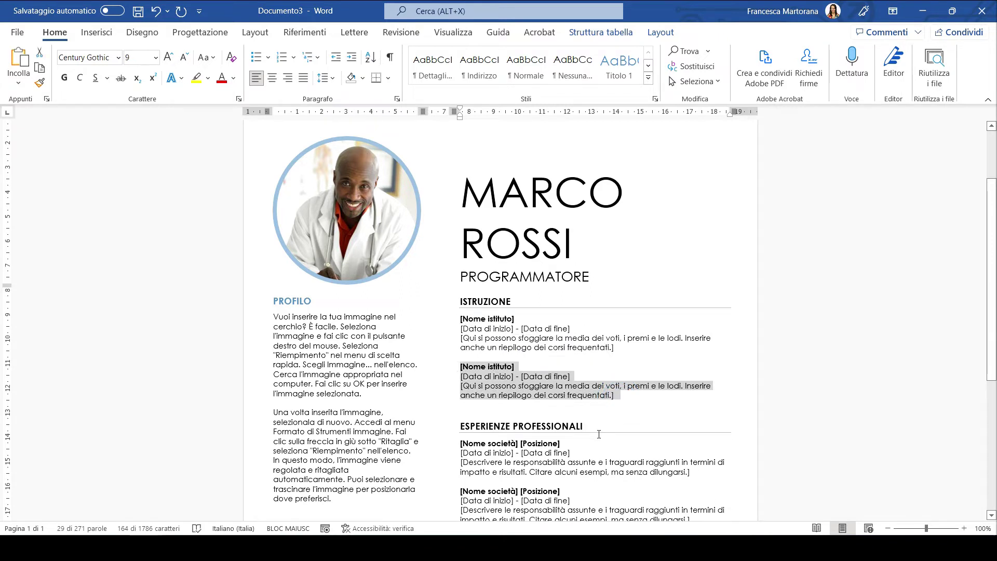
# Step: Delete the second Istruzione entry and paste a copy of the third job entry as a fourth
pyautogui.press('Delete')
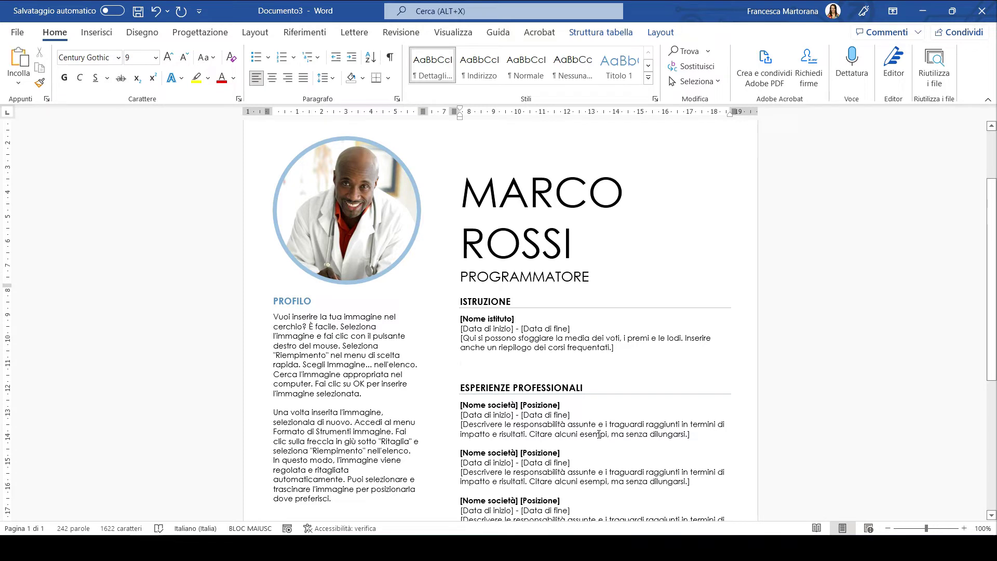
pyautogui.scroll(-3, 571, 385)
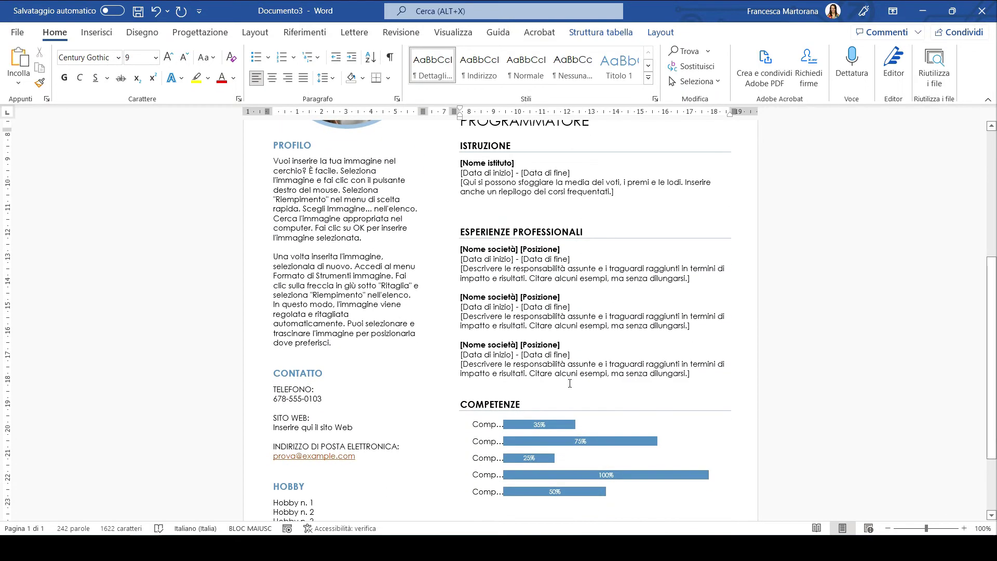
pyautogui.moveTo(696, 373); pyautogui.dragTo(503, 349)
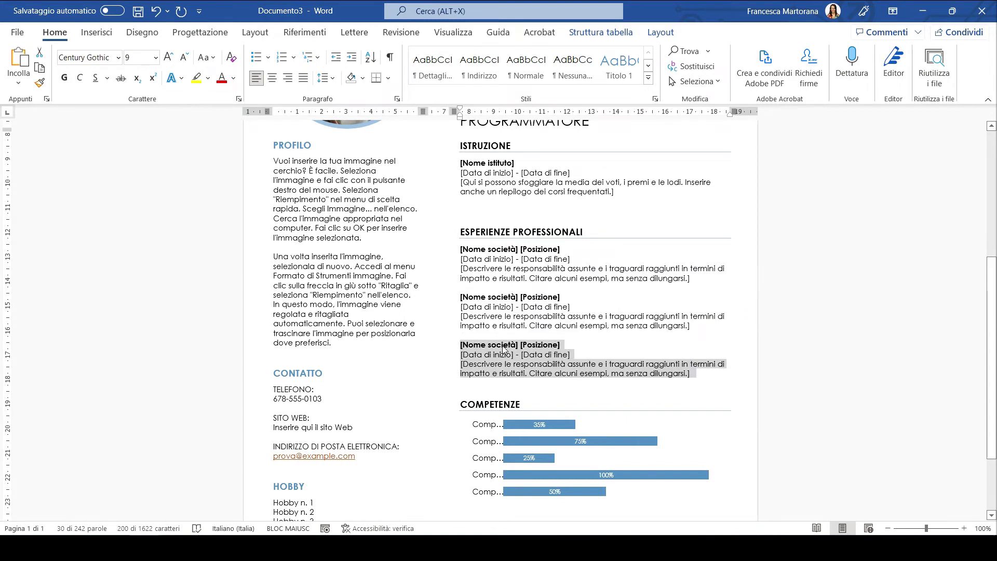
pyautogui.click(707, 375)
pyautogui.press('Return')
pyautogui.write('[Nome società] [Posizione] [Data di inizio] - [Data di fine] [Descrivere le responsabilità assunte e i traguardi raggiunti in termini di impatto e risultati. Citare alcuni esempi, ma senza dilungarsi.]')
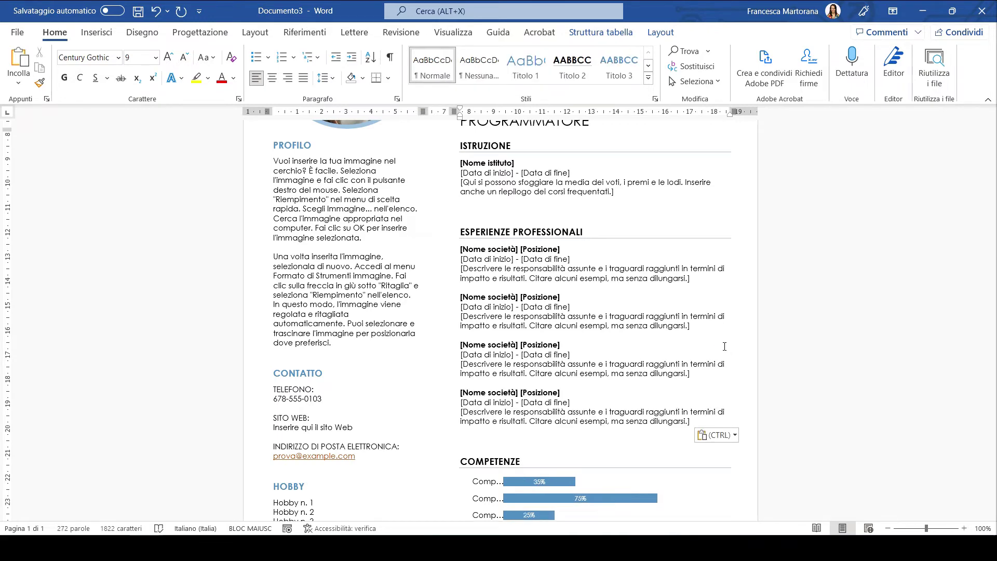
pyautogui.scroll(-3, 725, 347)
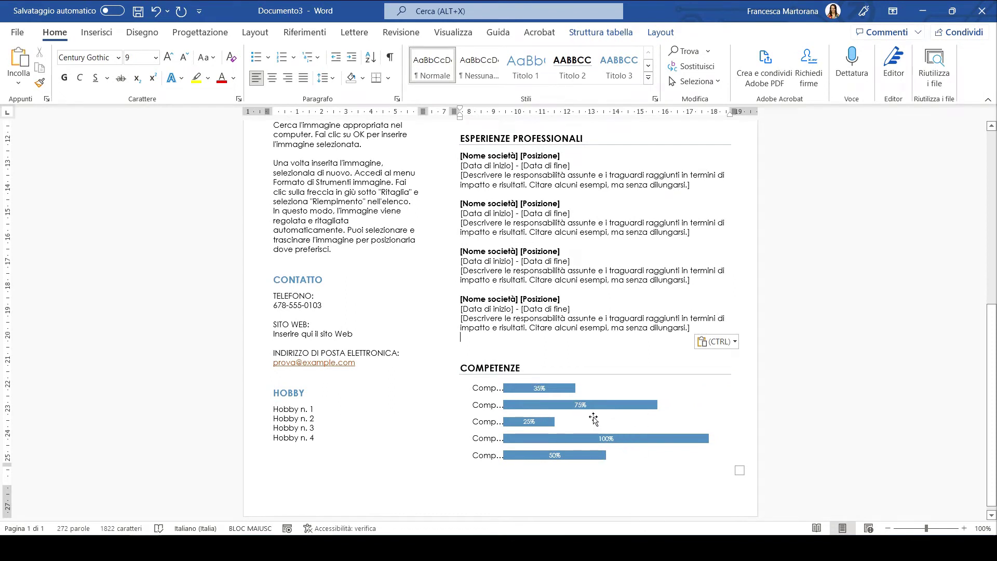
# Step: Try several Struttura grafico styles on the Competenze skills chart, ending on the dark style
pyautogui.click(526, 406)
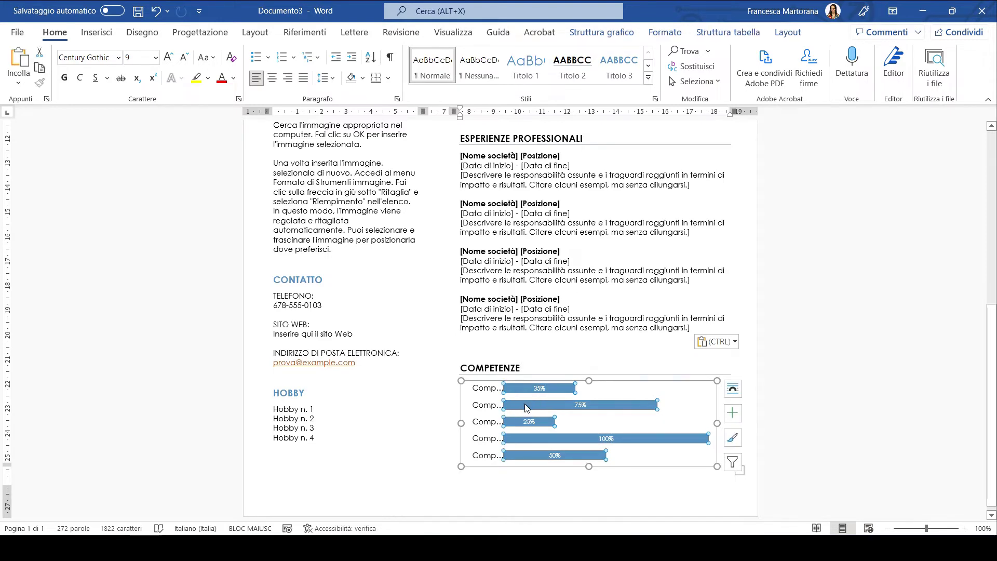
pyautogui.click(609, 36)
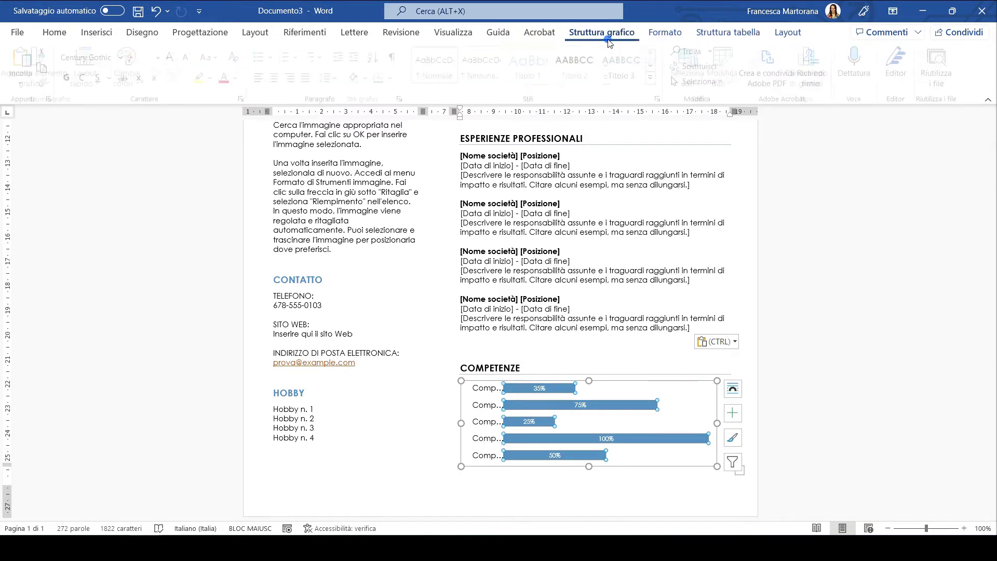
pyautogui.click(177, 65)
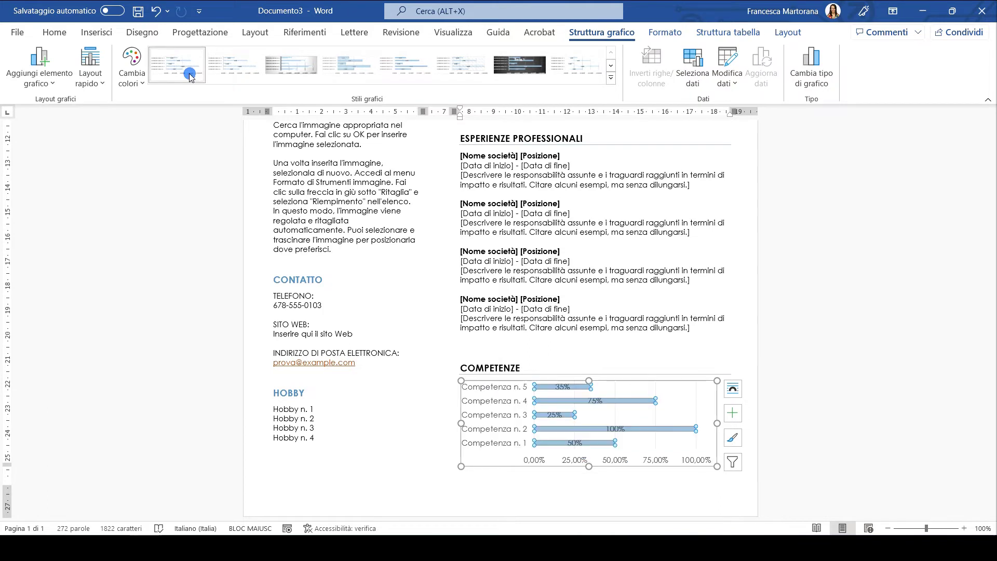
pyautogui.click(291, 67)
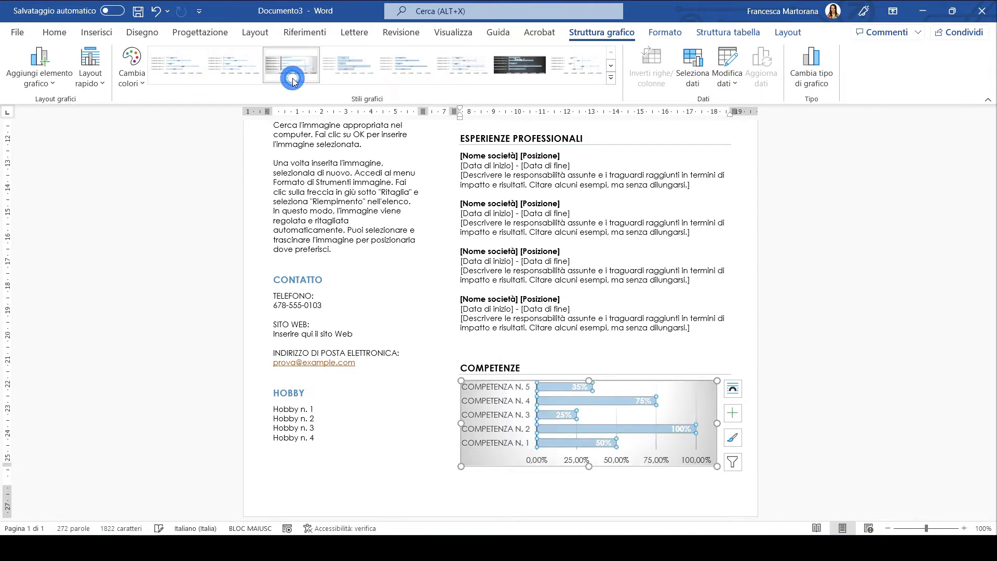
pyautogui.click(351, 78)
pyautogui.click(454, 78)
pyautogui.click(539, 80)
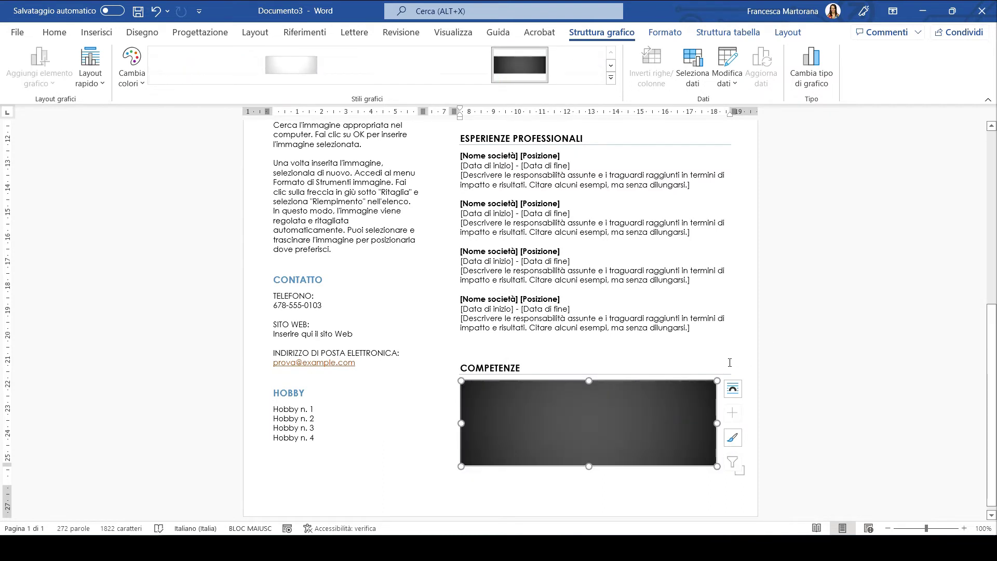
pyautogui.hotkey('ctrl', 'z')
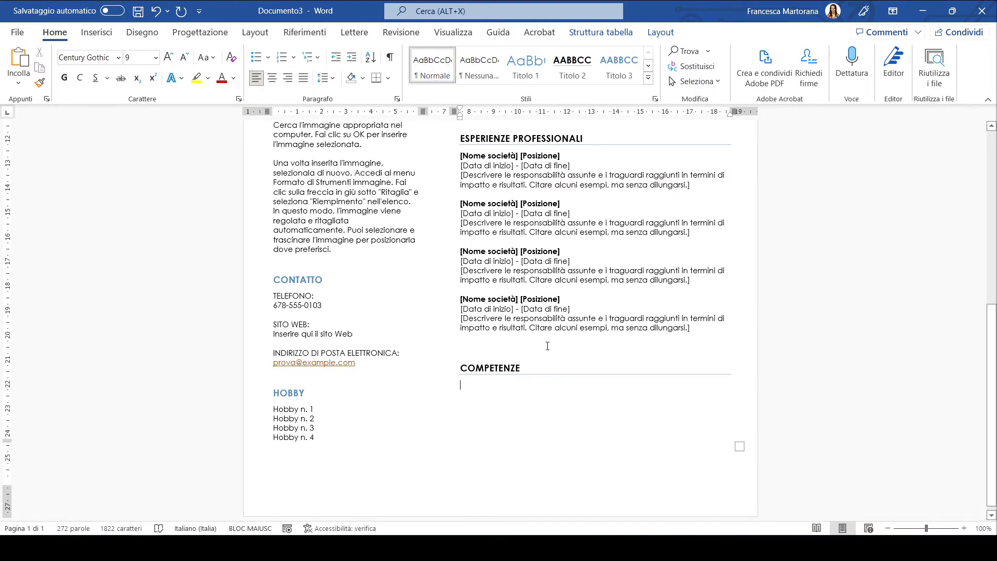
# Step: Type 'Linguaggi di programmazione:' followed by Python, Java and C on separate lines, selecting the three languages
pyautogui.write('L')
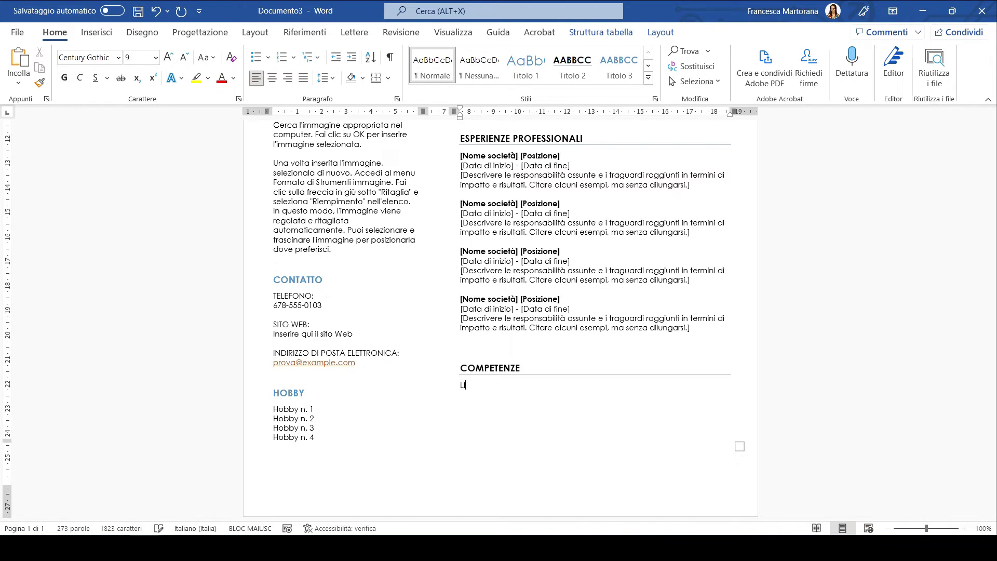
pyautogui.press('capslock')
pyautogui.write('ingr')
pyautogui.write('uaggi di programmazione:')
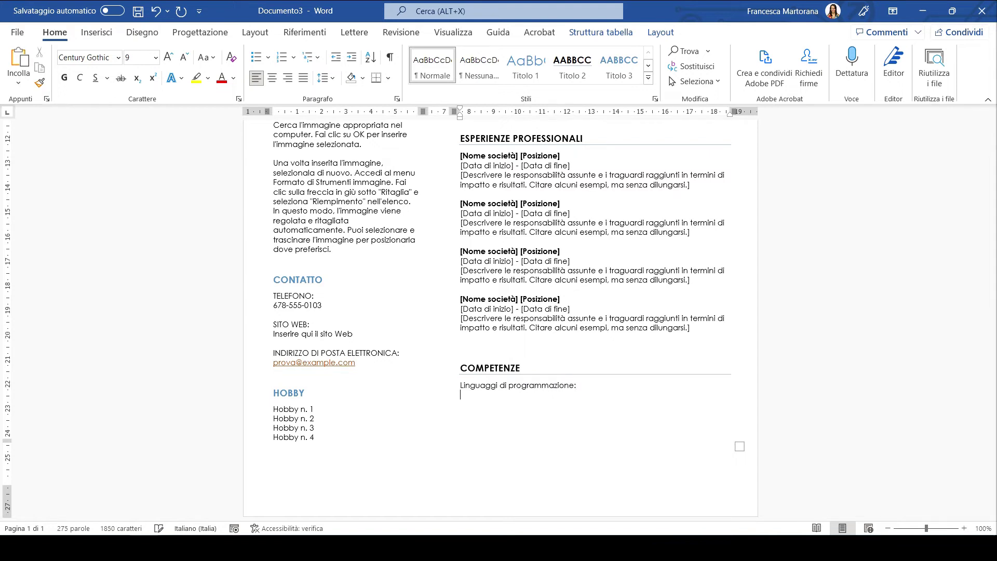
pyautogui.write('Python')
pyautogui.write('ava')
pyautogui.write('C')
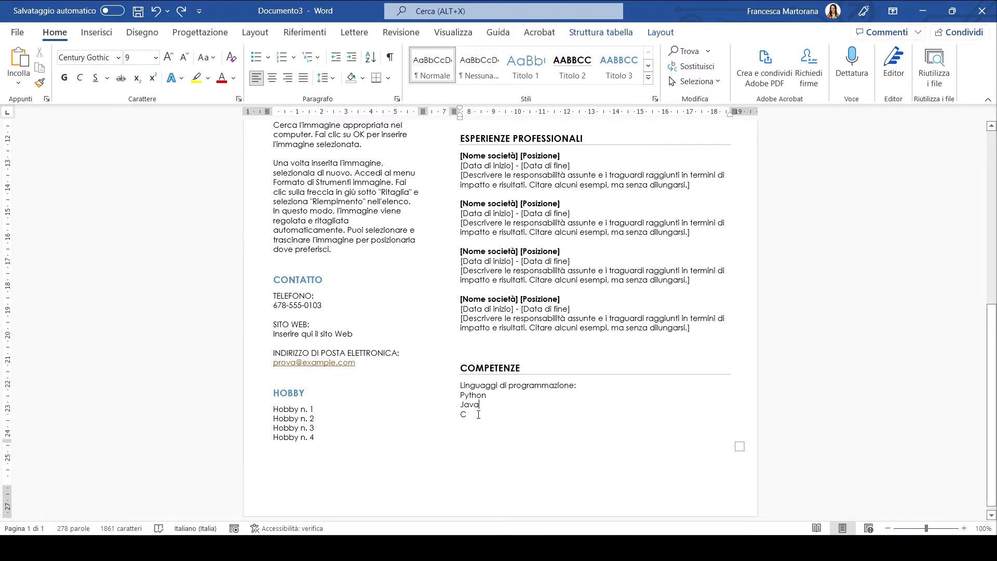
pyautogui.moveTo(470, 414); pyautogui.dragTo(461, 399)
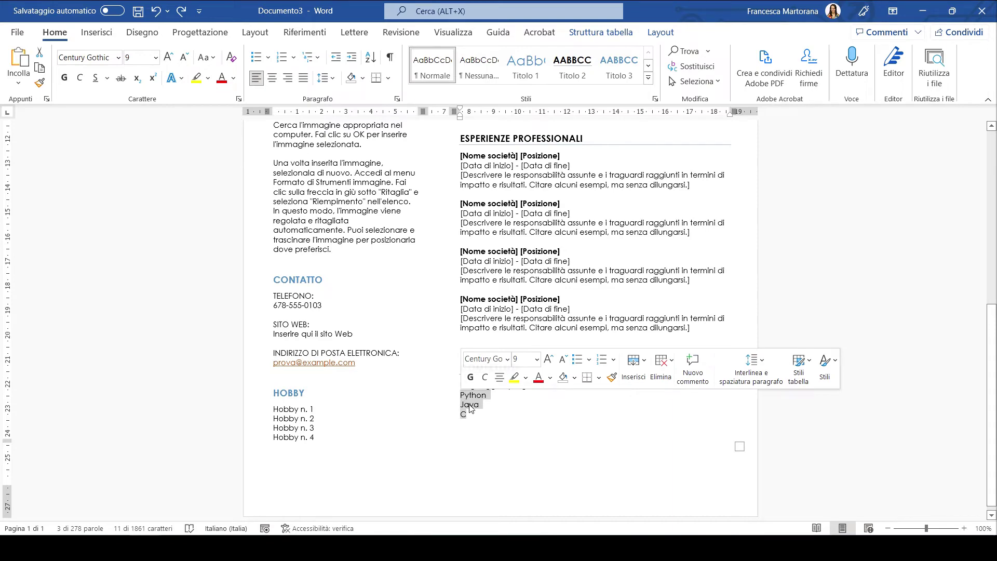
# Step: Format Python, Java and C as a checkmark bulleted list in light blue at size 10
pyautogui.click(259, 61)
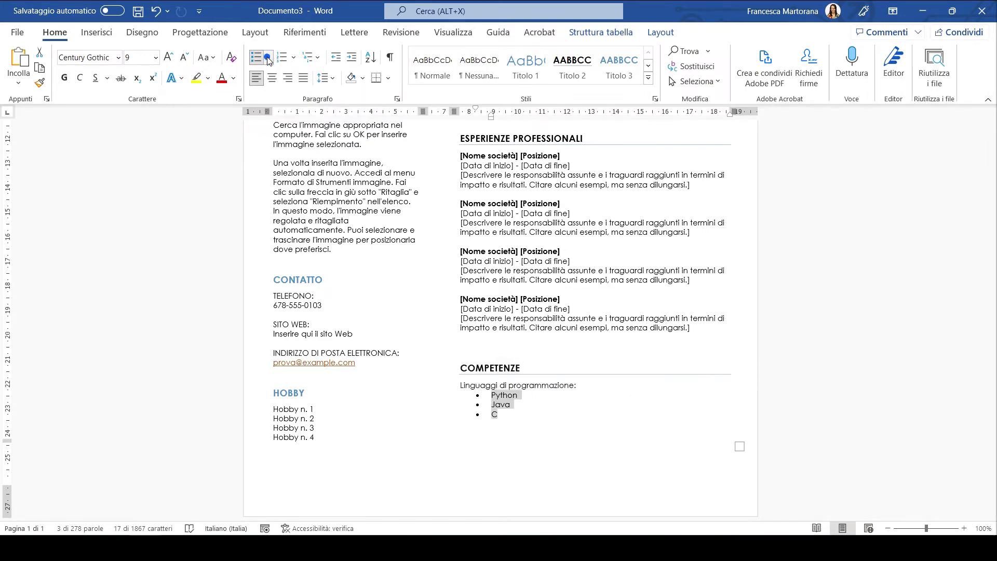
pyautogui.click(268, 58)
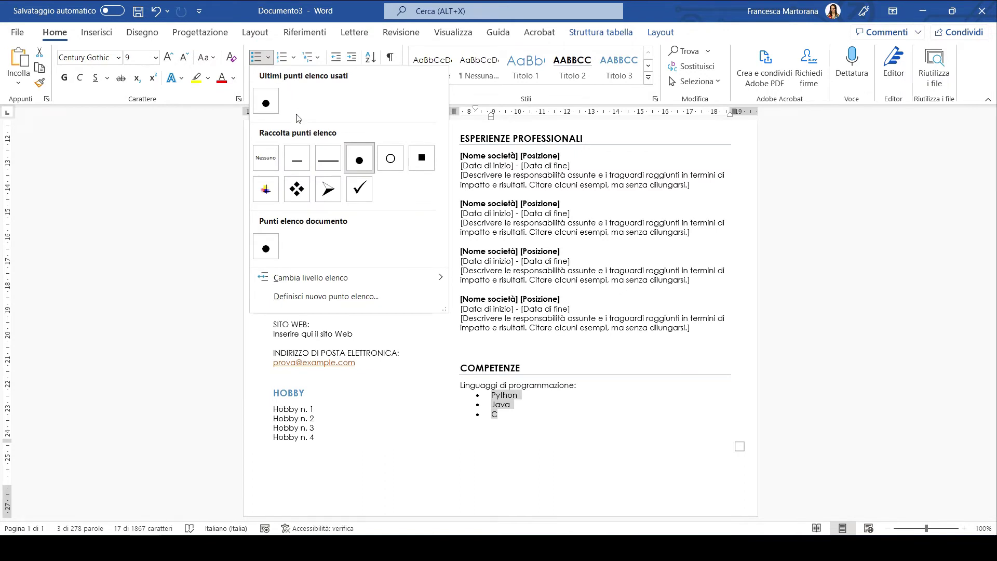
pyautogui.click(357, 199)
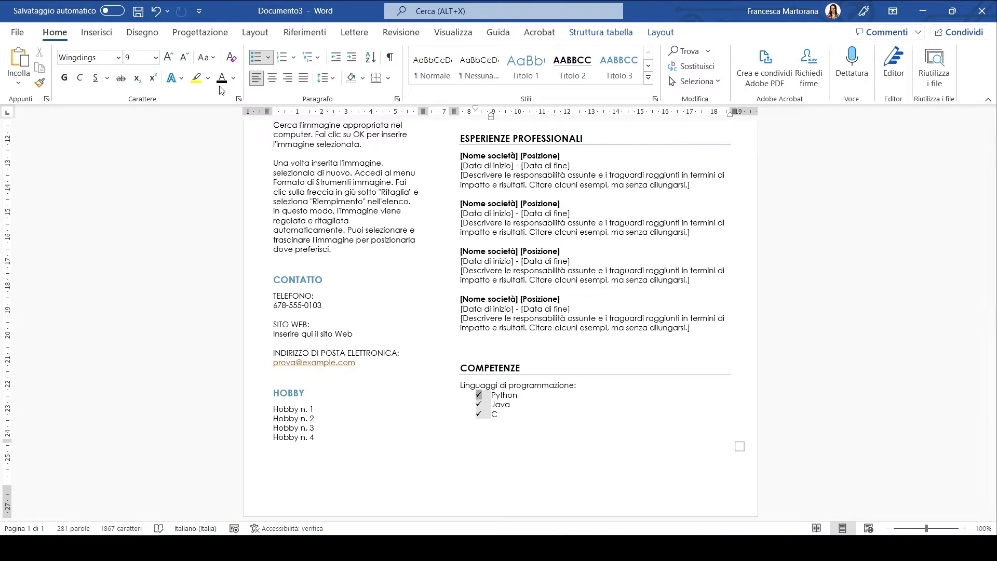
pyautogui.click(234, 79)
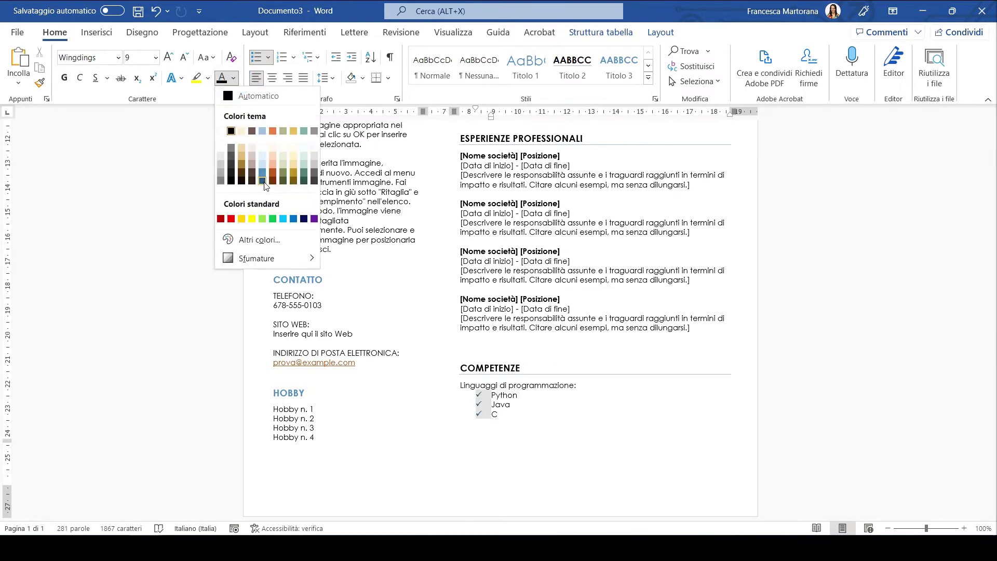
pyautogui.click(283, 219)
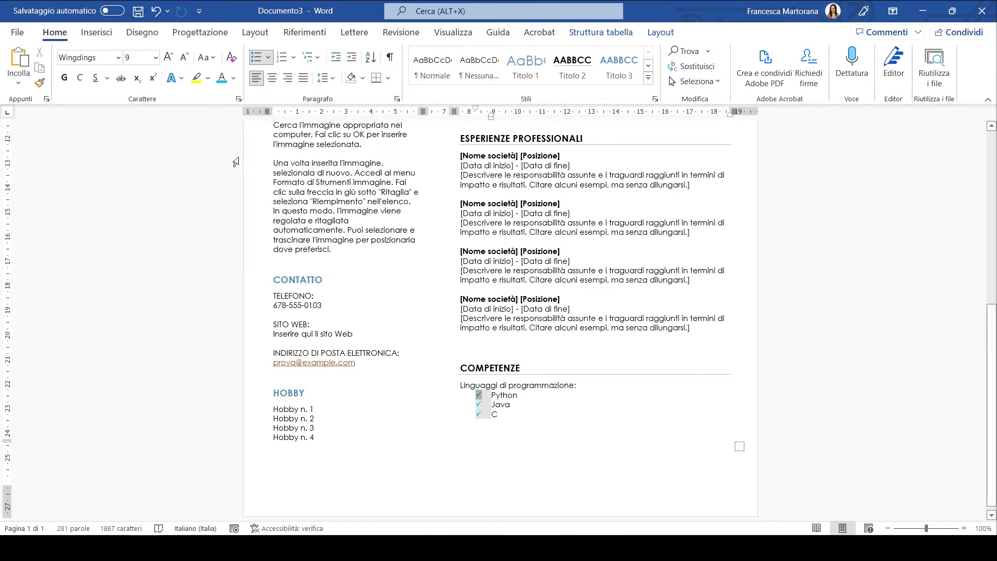
pyautogui.click(169, 57)
pyautogui.doubleClick(628, 351)
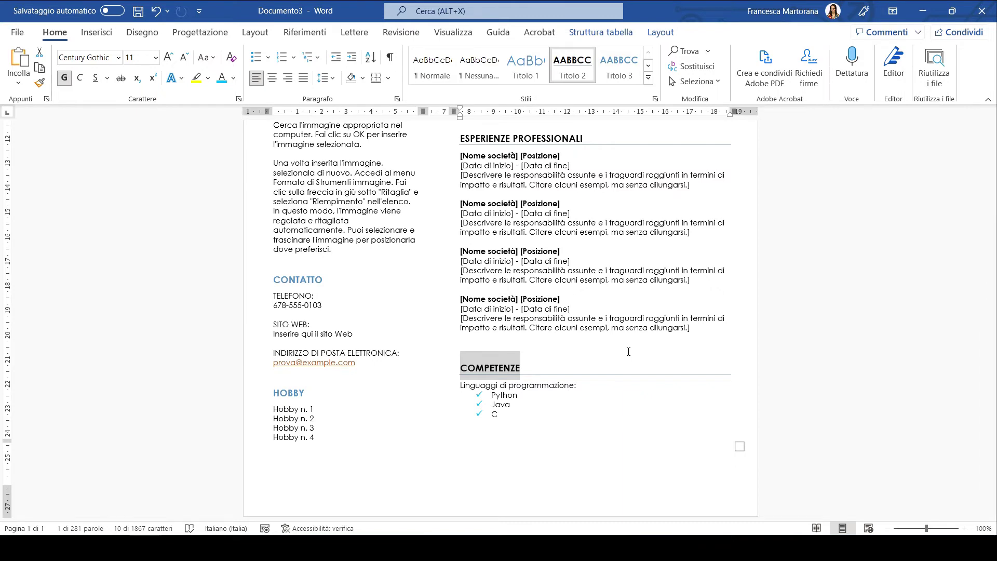
# Step: Go back to the résumé header and select the template's circular placeholder photo
pyautogui.scroll(10, 629, 351)
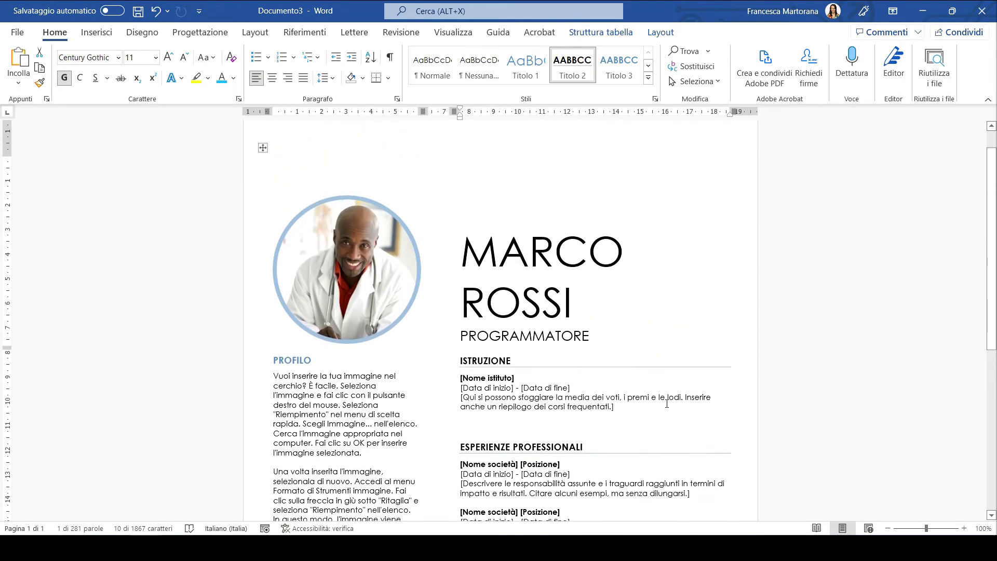
pyautogui.scroll(2, 666, 403)
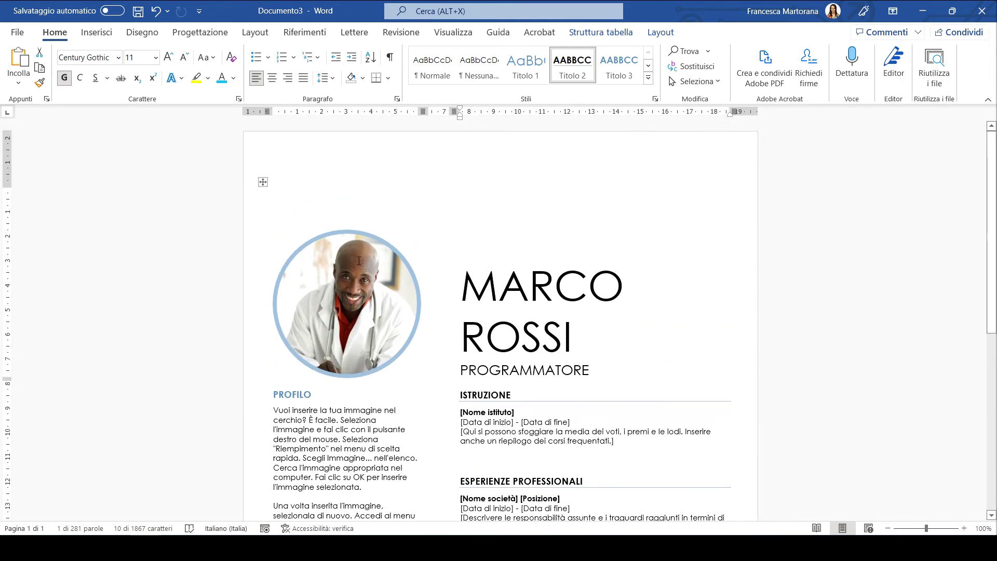
pyautogui.click(338, 268)
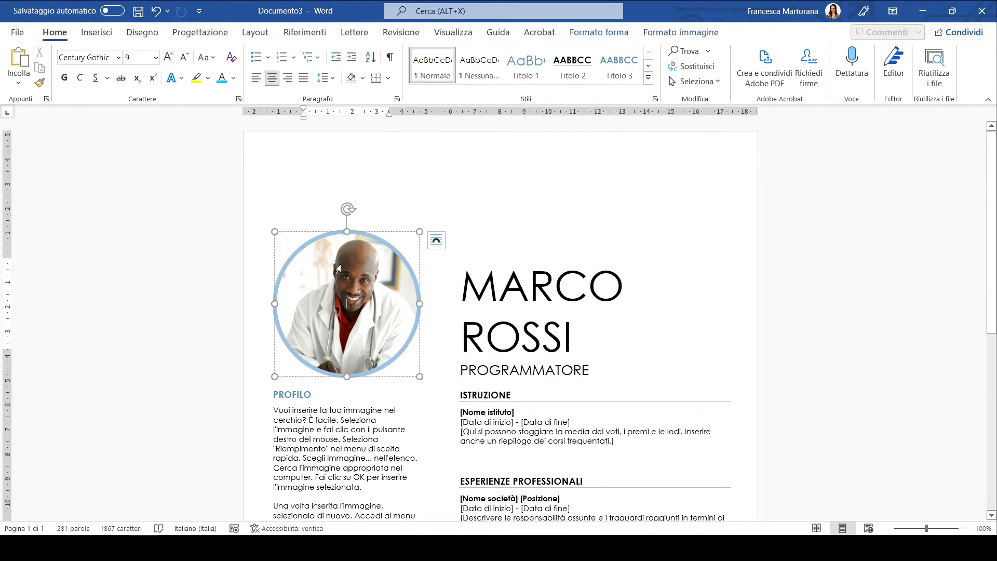
pyautogui.scroll(-1, 350, 394)
pyautogui.scroll(-1, 350, 394)
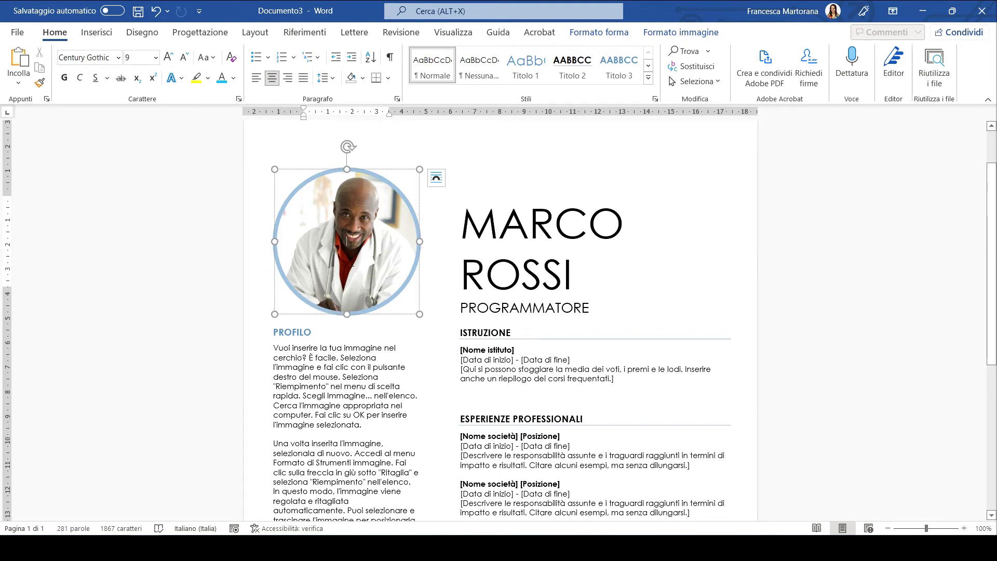
# Step: Fill the résumé's photo circle with the businessman image from a file, replacing the placeholder
pyautogui.rightClick(349, 149)
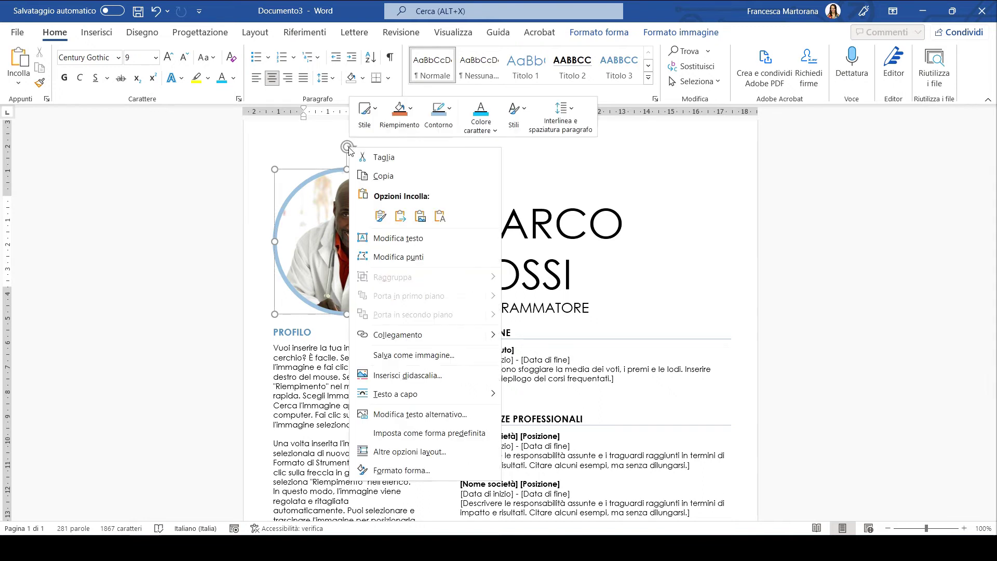
pyautogui.click(396, 129)
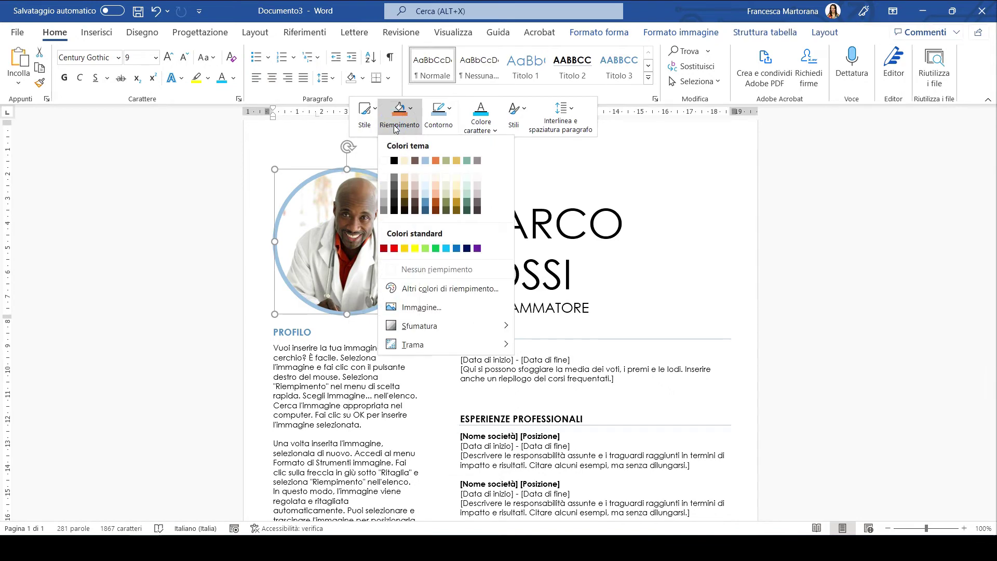
pyautogui.click(422, 308)
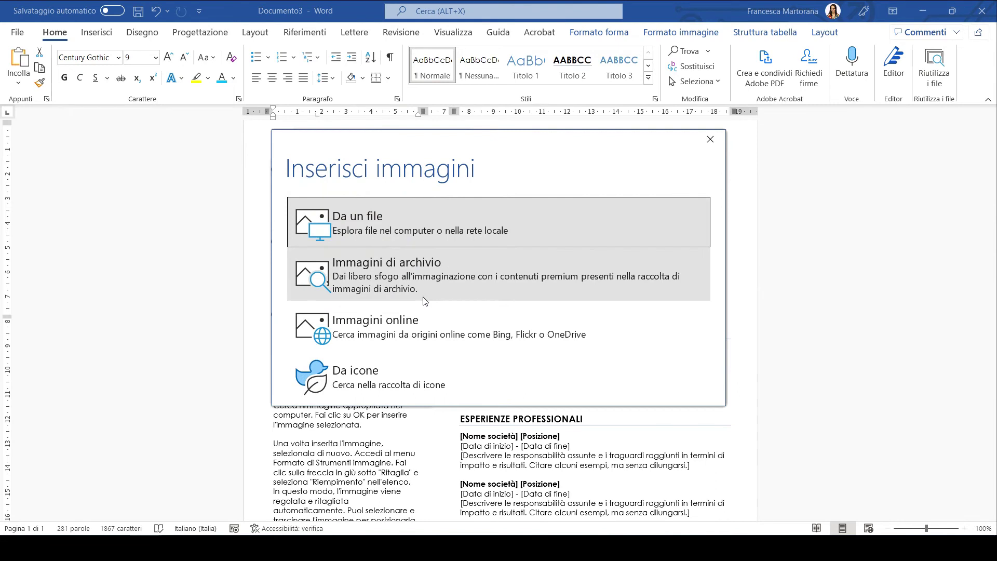
pyautogui.click(394, 227)
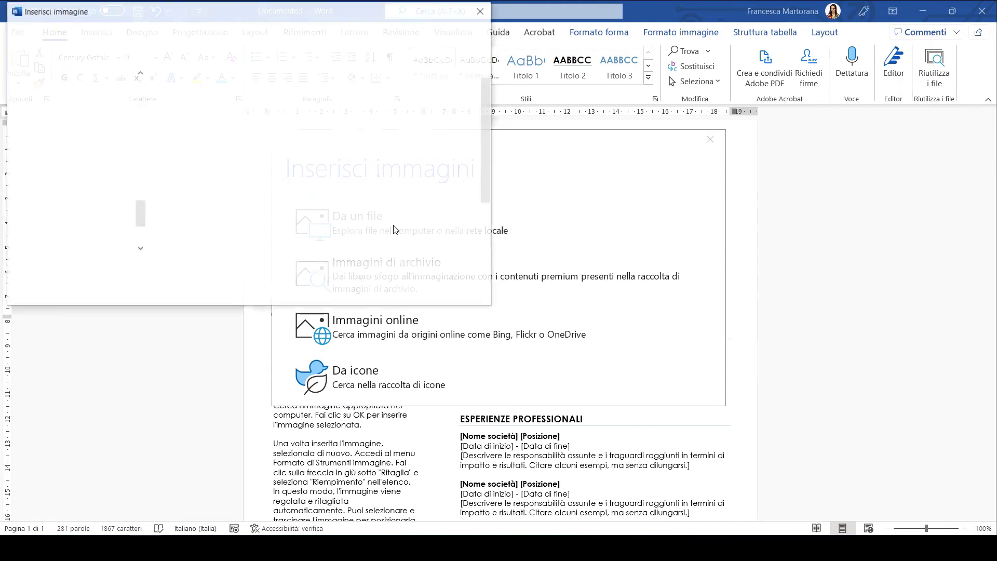
pyautogui.scroll(-1, 296, 187)
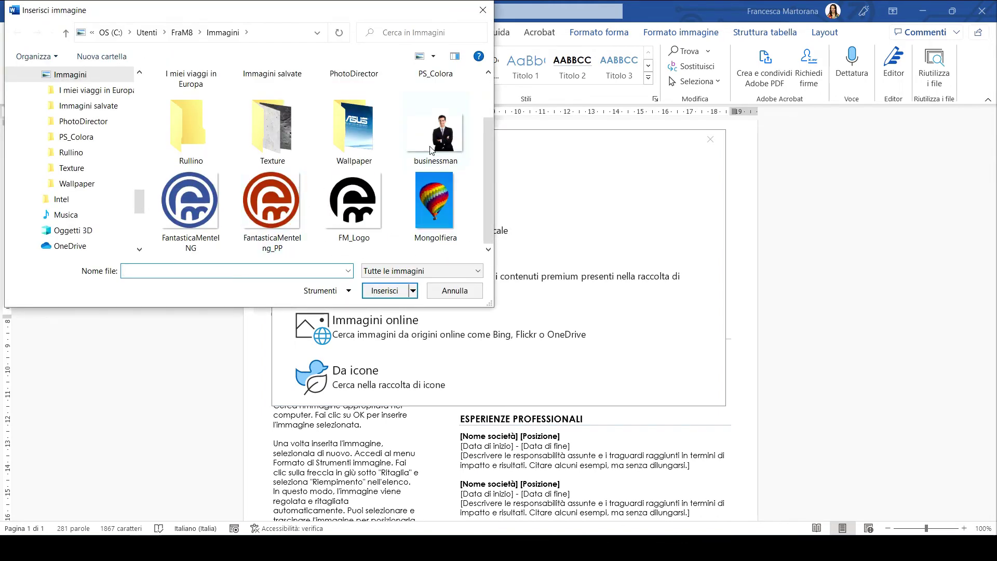
pyautogui.click(438, 131)
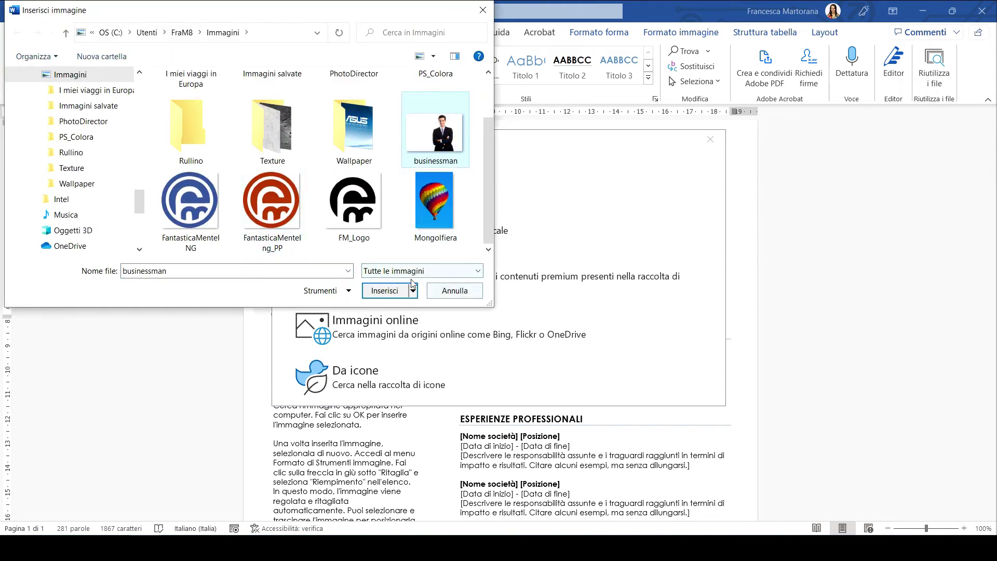
pyautogui.click(394, 292)
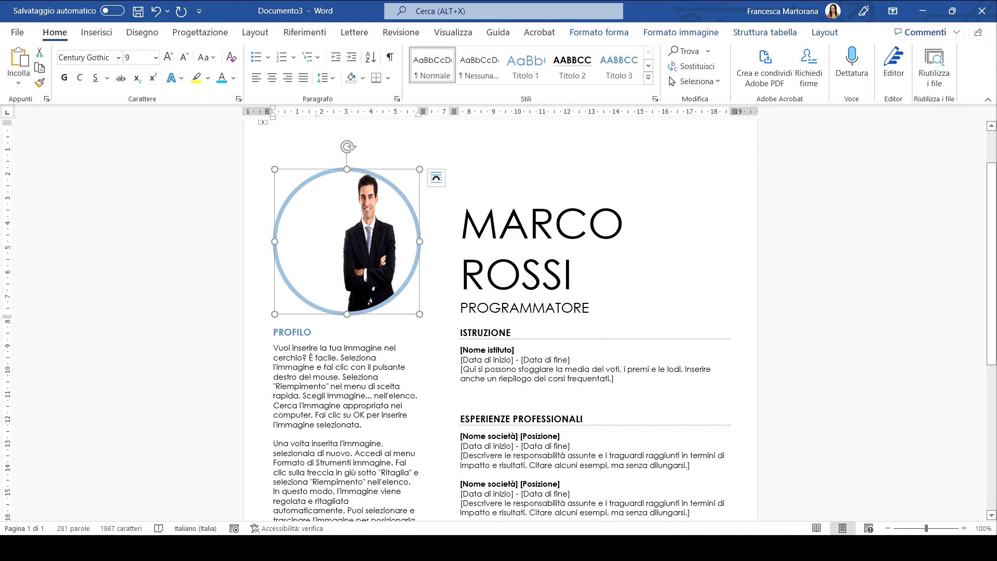
# Step: Crop the photo with Riempimento, enlarging the businessman picture and shifting it slightly left in the circle
pyautogui.click(695, 32)
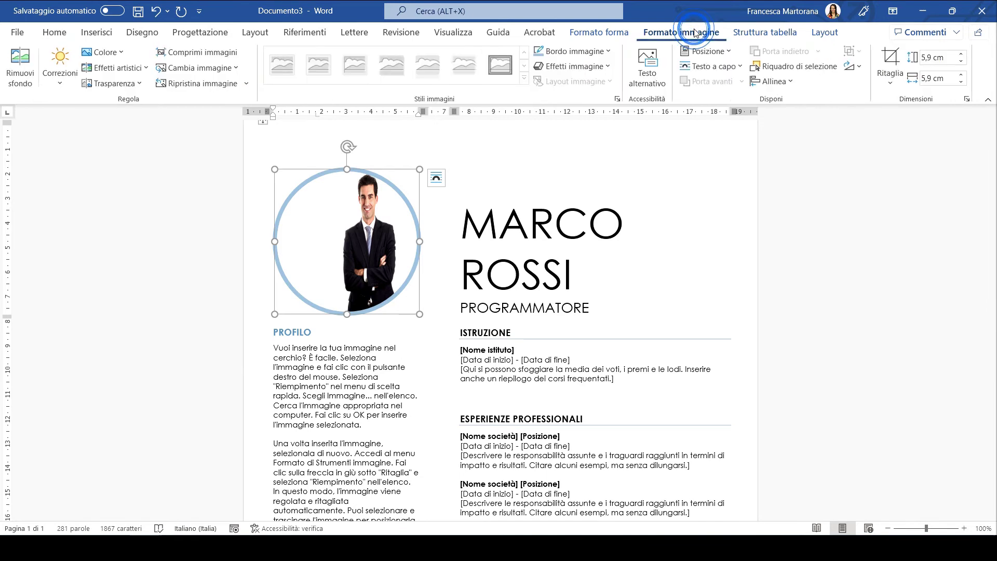
pyautogui.click(889, 80)
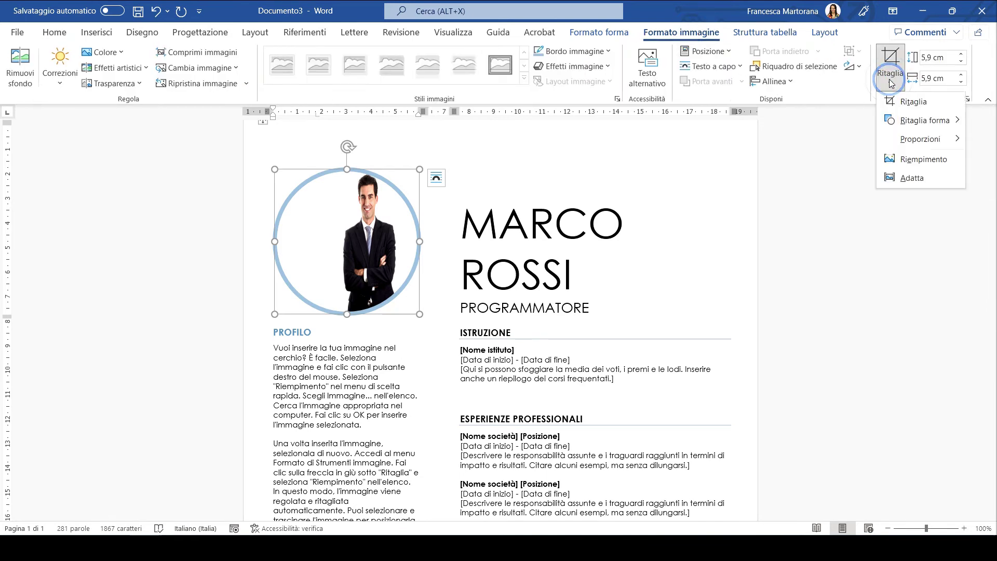
pyautogui.click(912, 159)
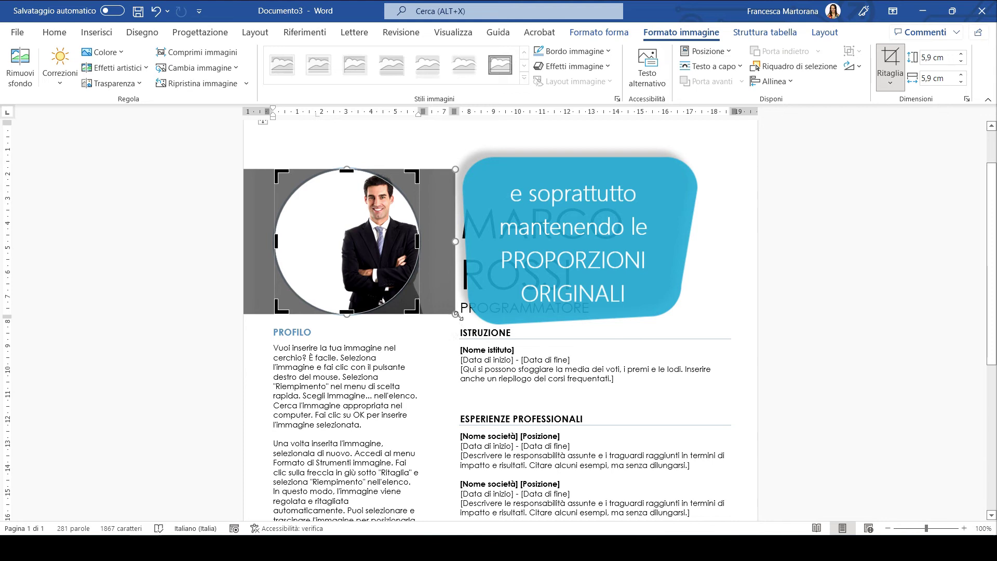
pyautogui.moveTo(457, 314); pyautogui.dragTo(434, 315)
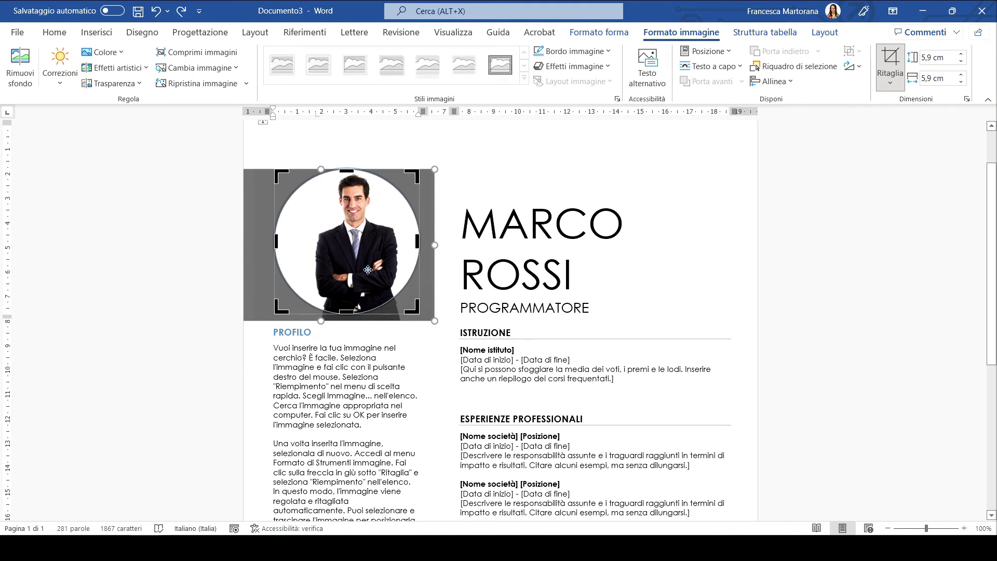
pyautogui.moveTo(367, 269); pyautogui.dragTo(360, 270)
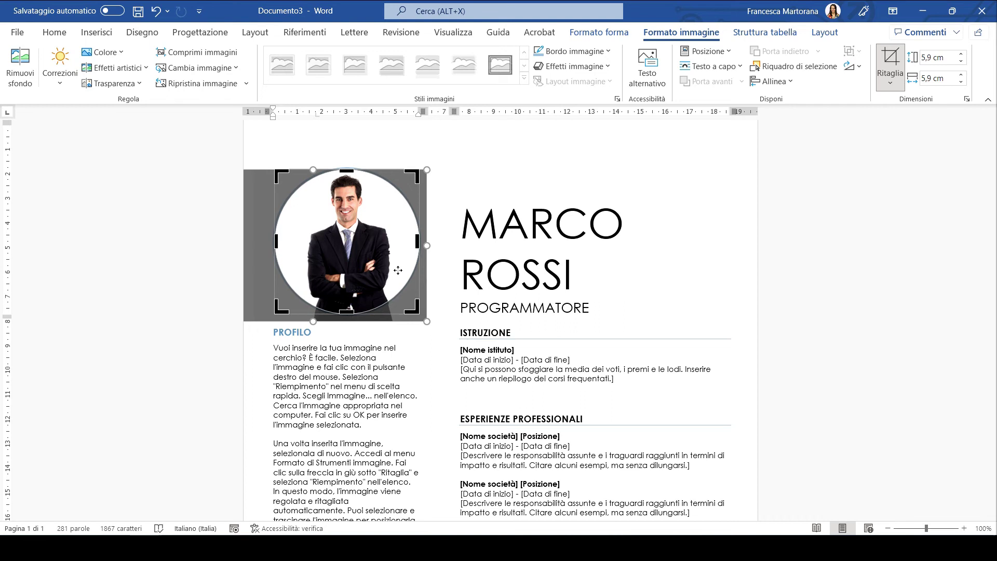
pyautogui.press('Escape')
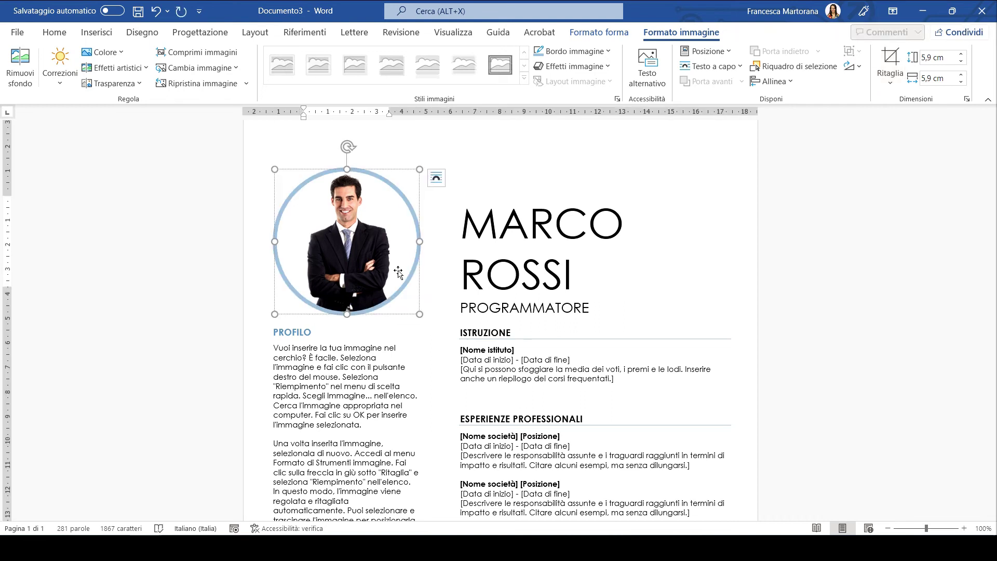